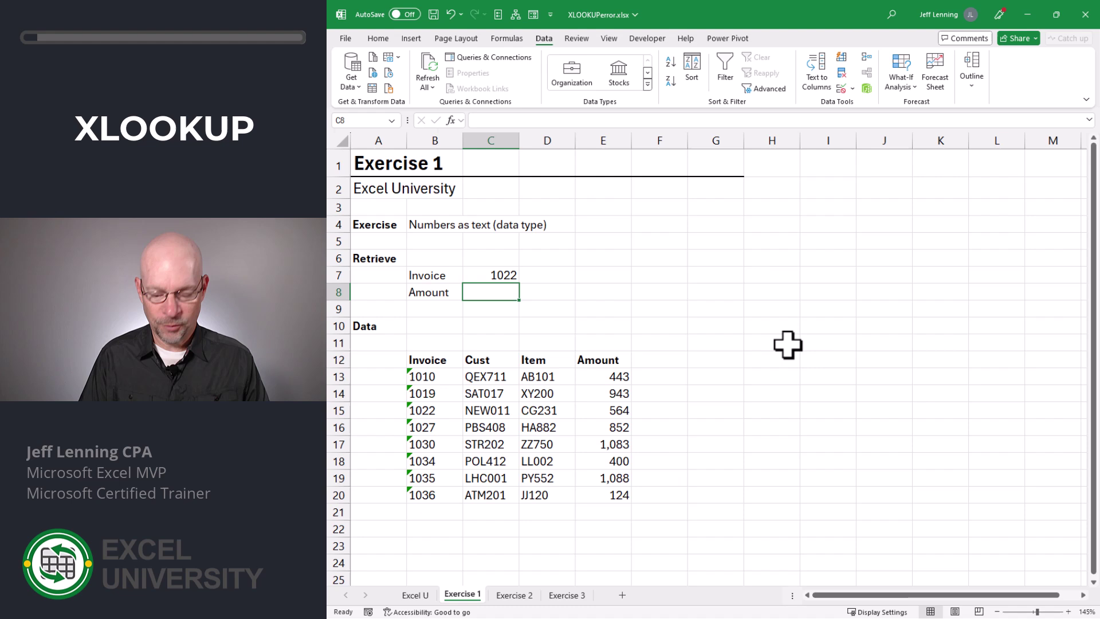
Step: Enter =XLOOKUP(C7,B13:B20,E13:E20) in C8 for invoice 1022's Amount; it returns #N/A
text(=xl)
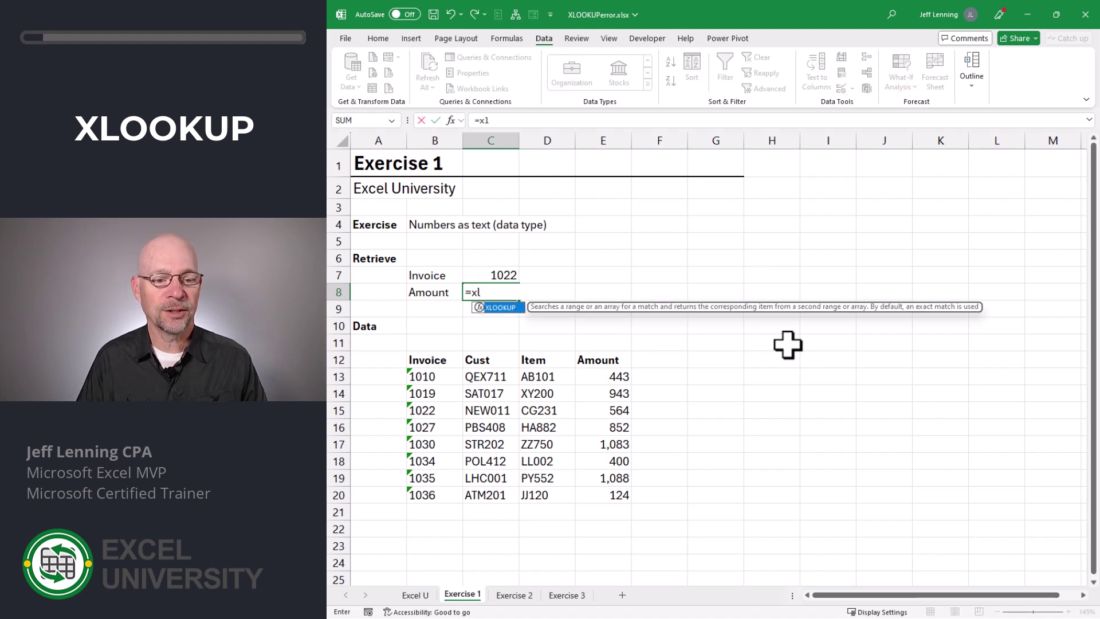
key(Tab)
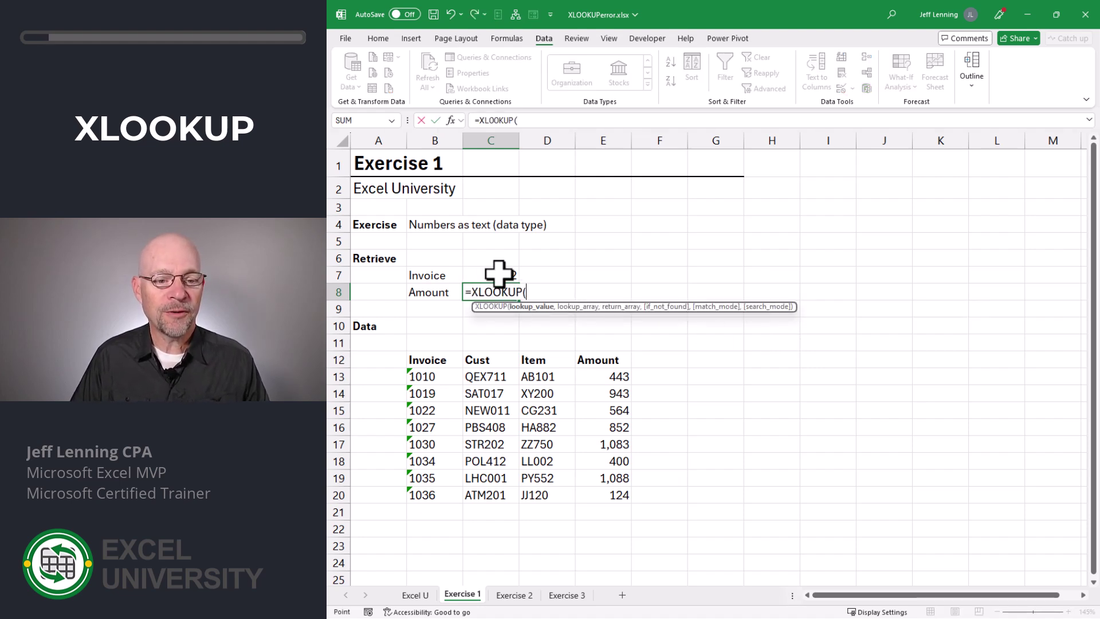
click(499, 274)
text(,)
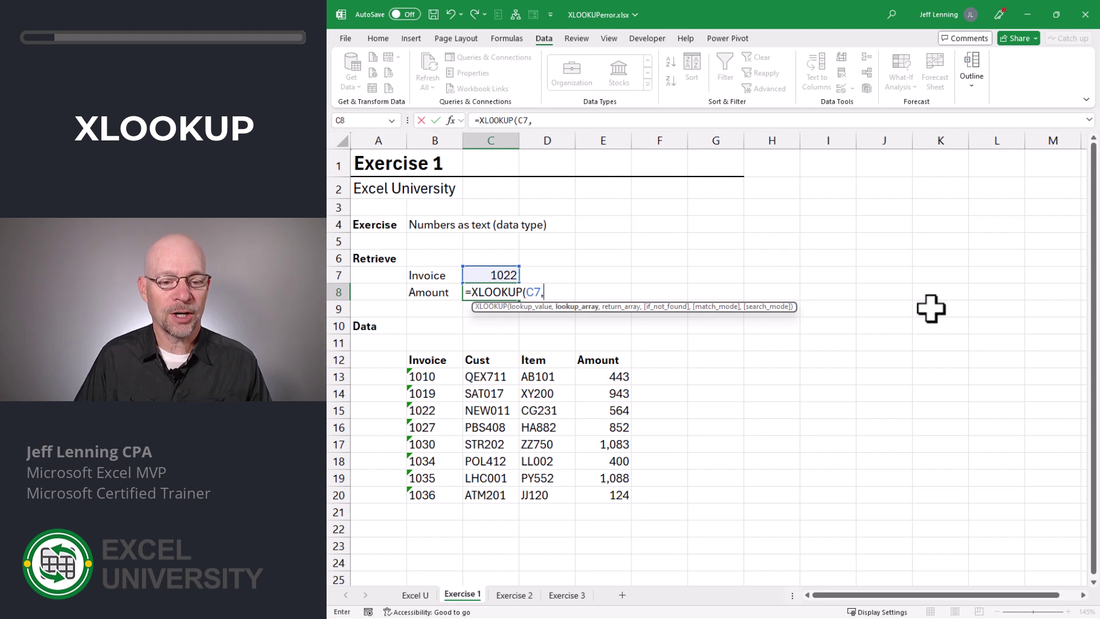
drag(437, 376, 443, 497)
text(,)
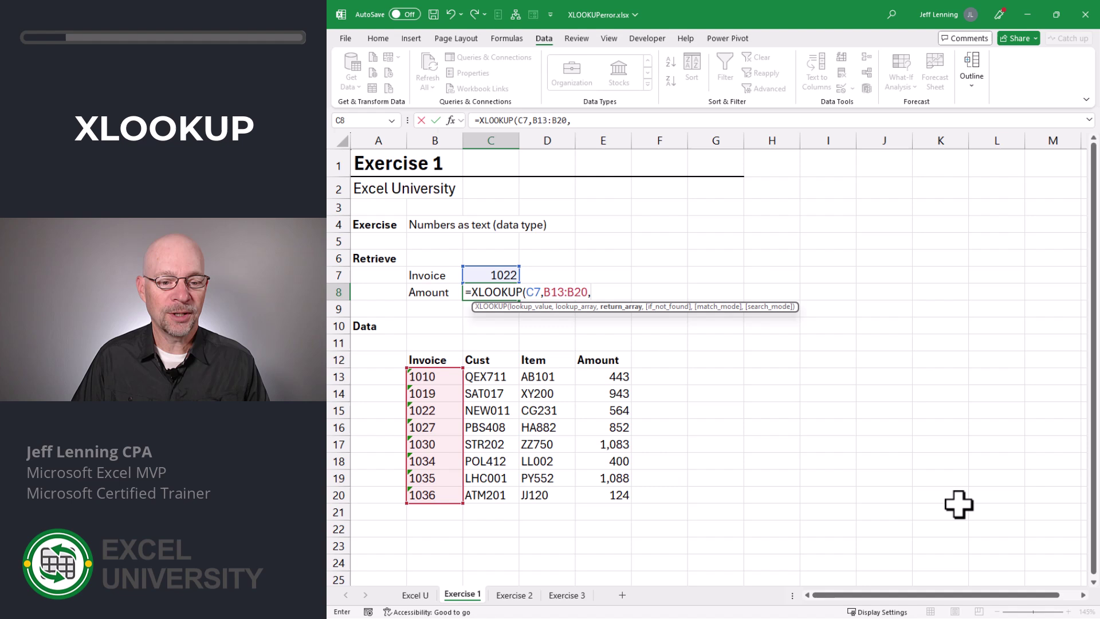
drag(607, 377, 611, 497)
text())
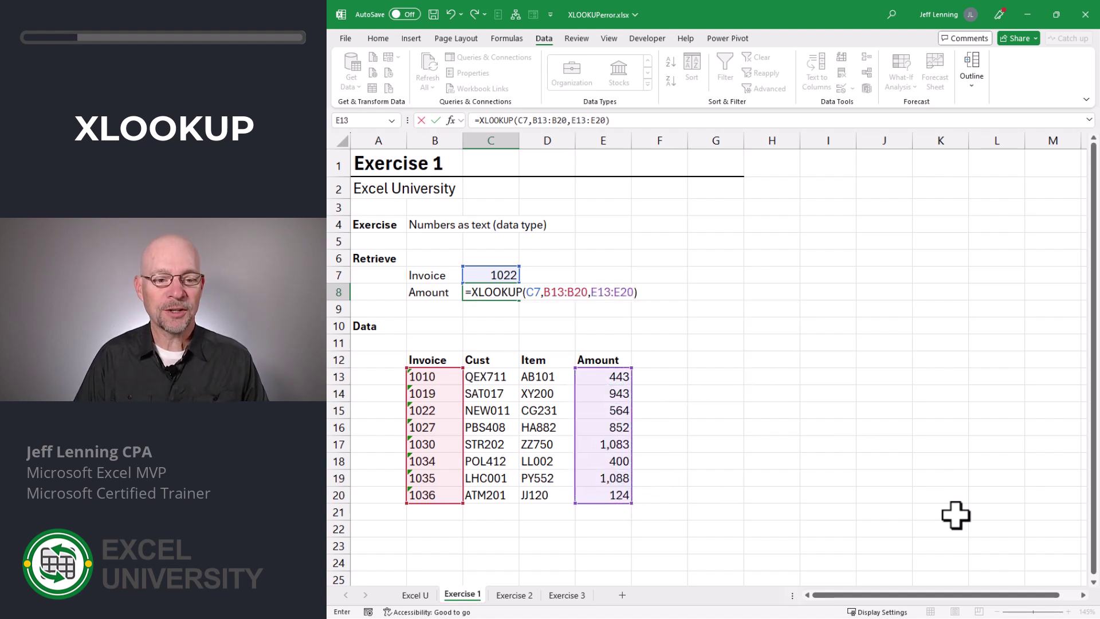
key(Return)
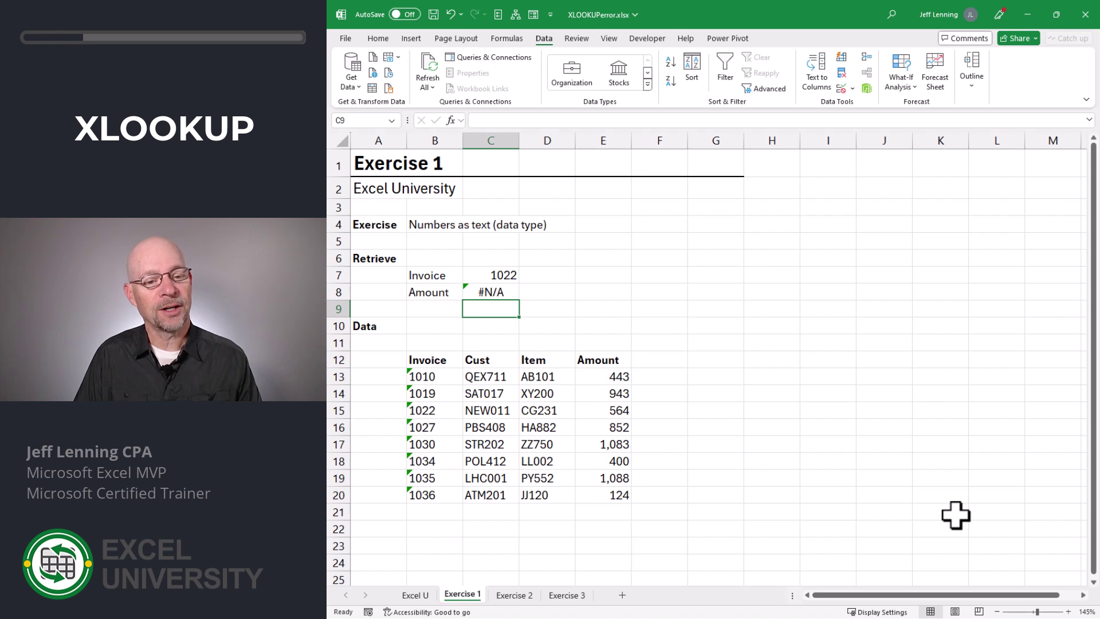
click(487, 274)
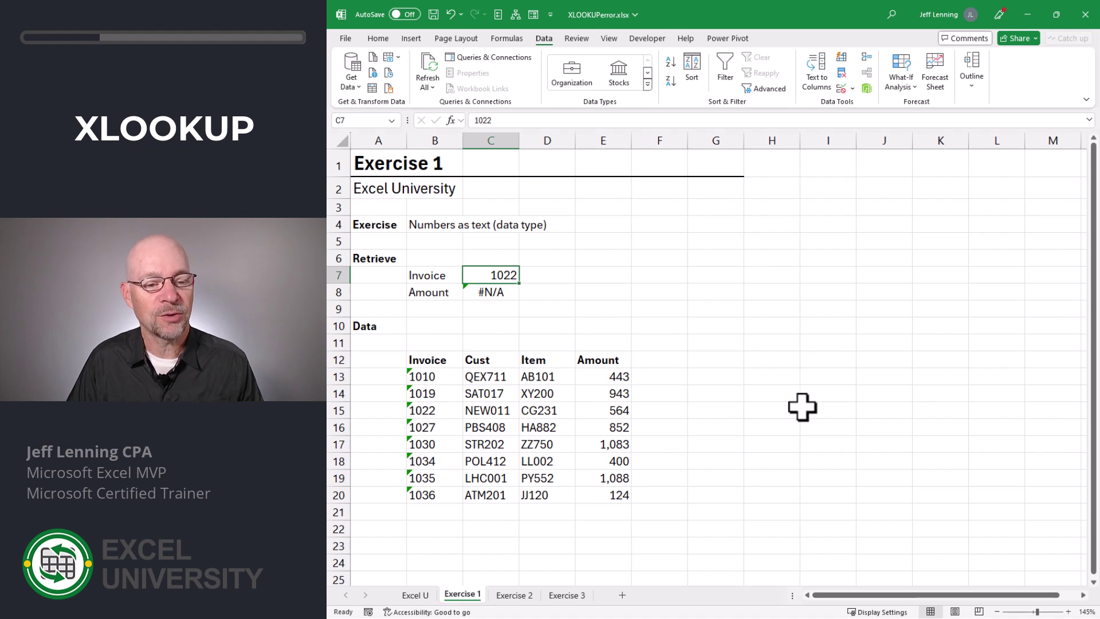
click(494, 291)
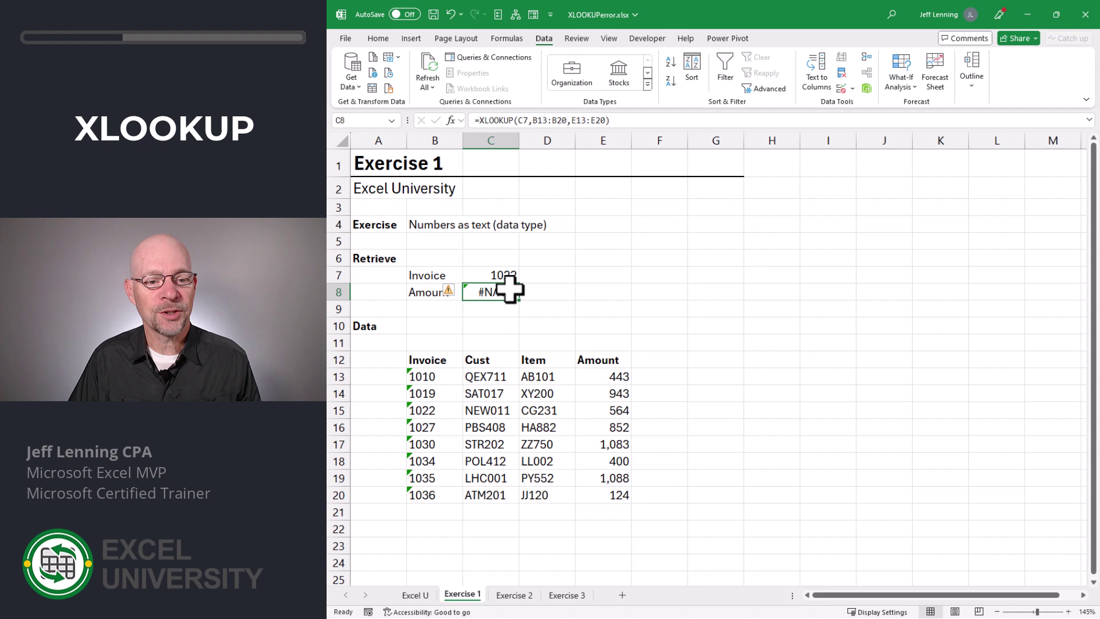
click(507, 273)
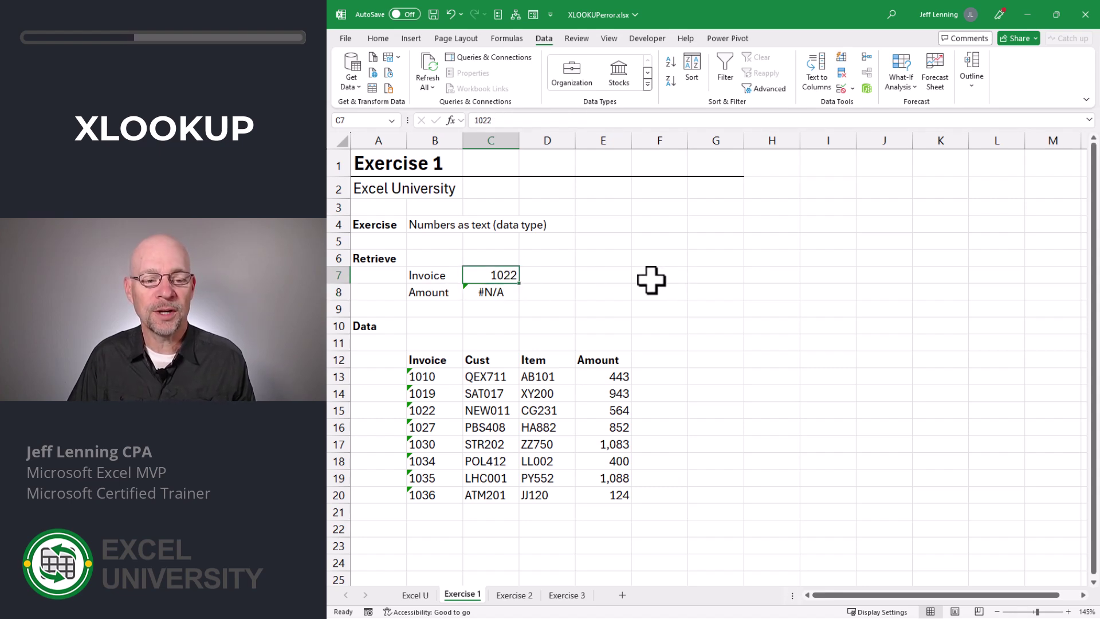
drag(441, 378, 442, 496)
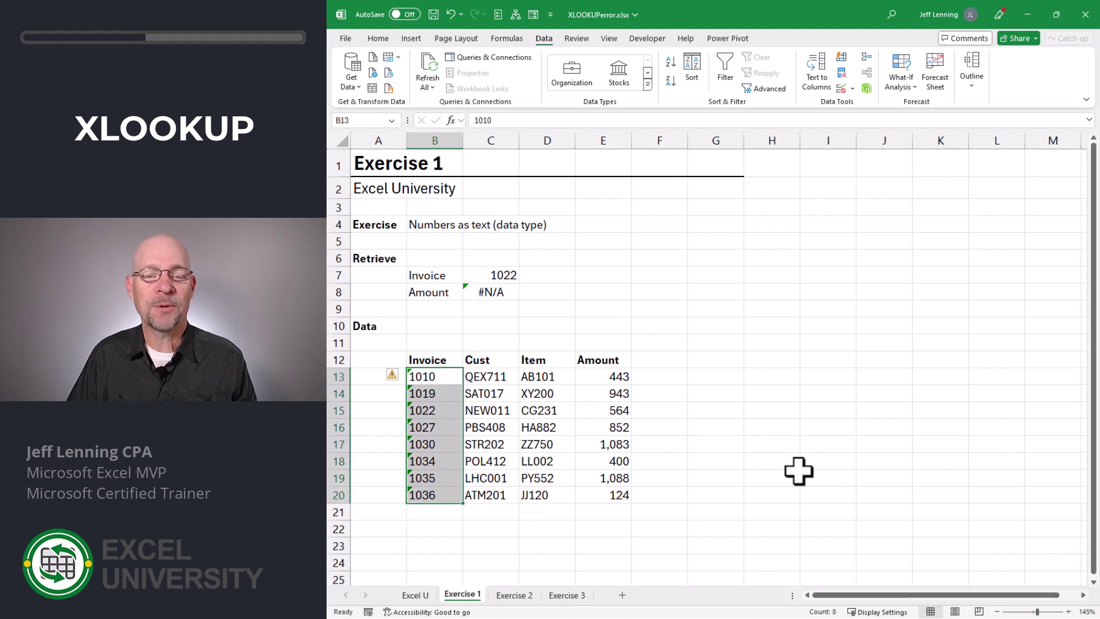
click(442, 410)
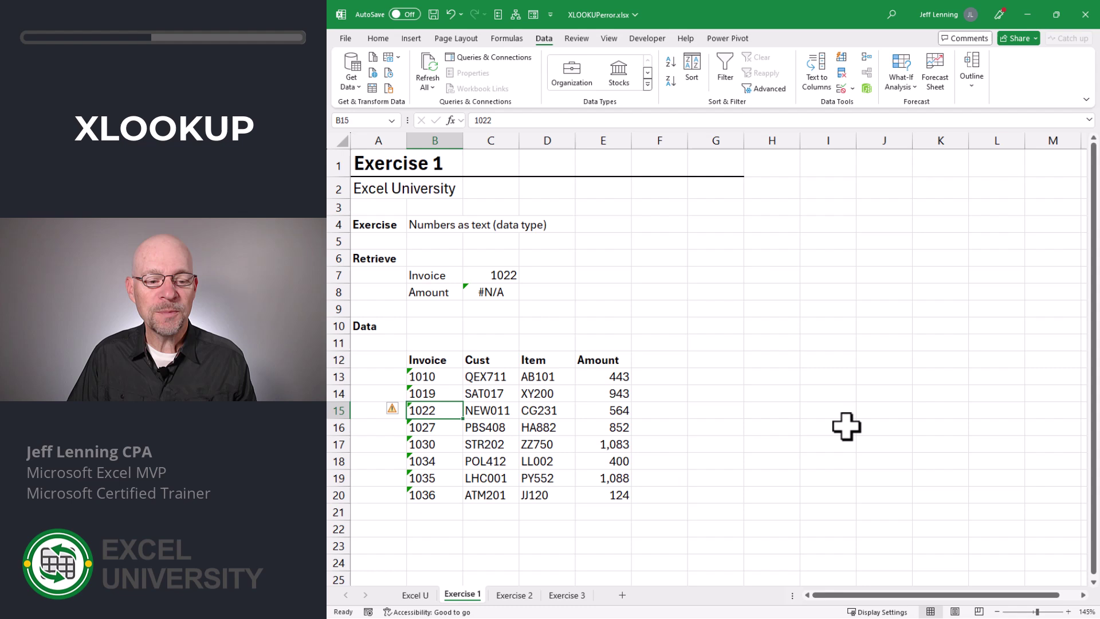
click(507, 278)
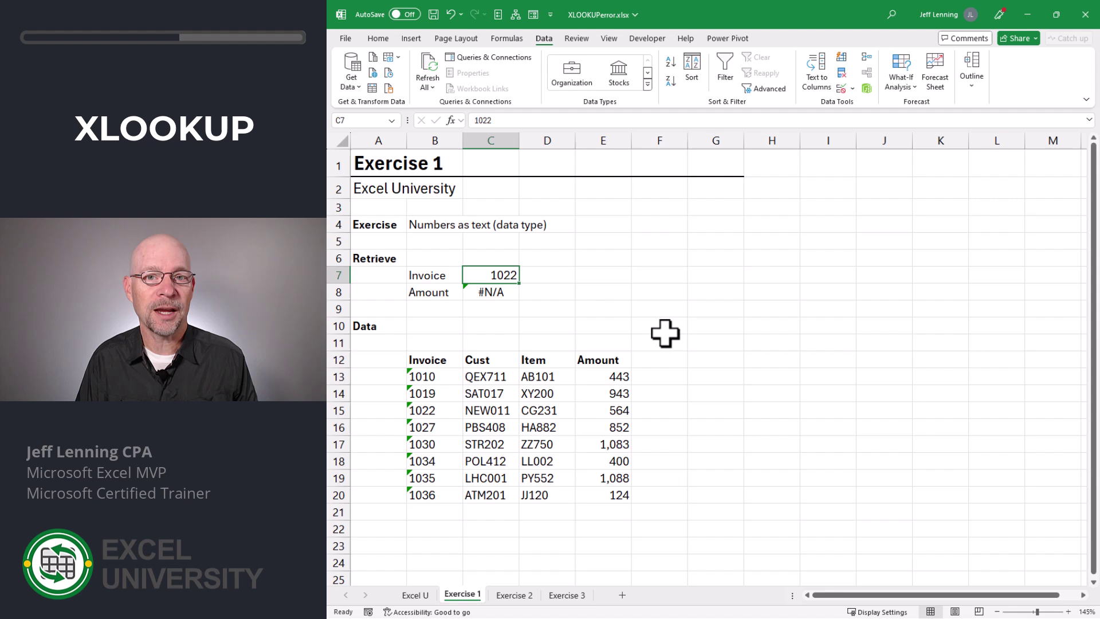
key(Down)
key(Down)
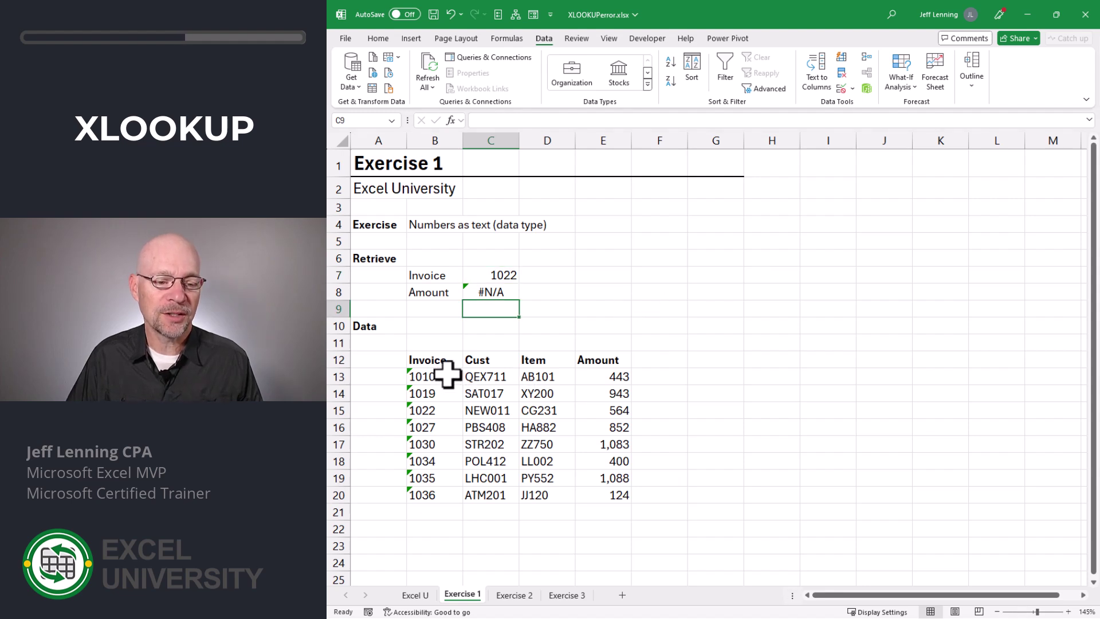
drag(446, 373, 441, 491)
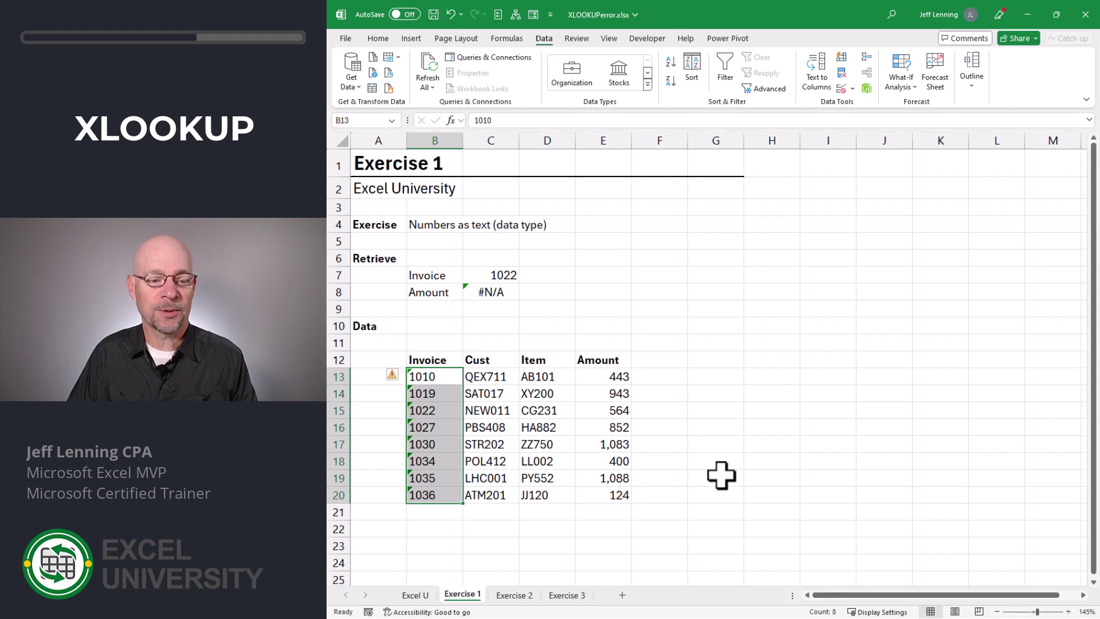
key(Up)
key(Up)
key(Up)
key(Up)
key(Up)
key(Right)
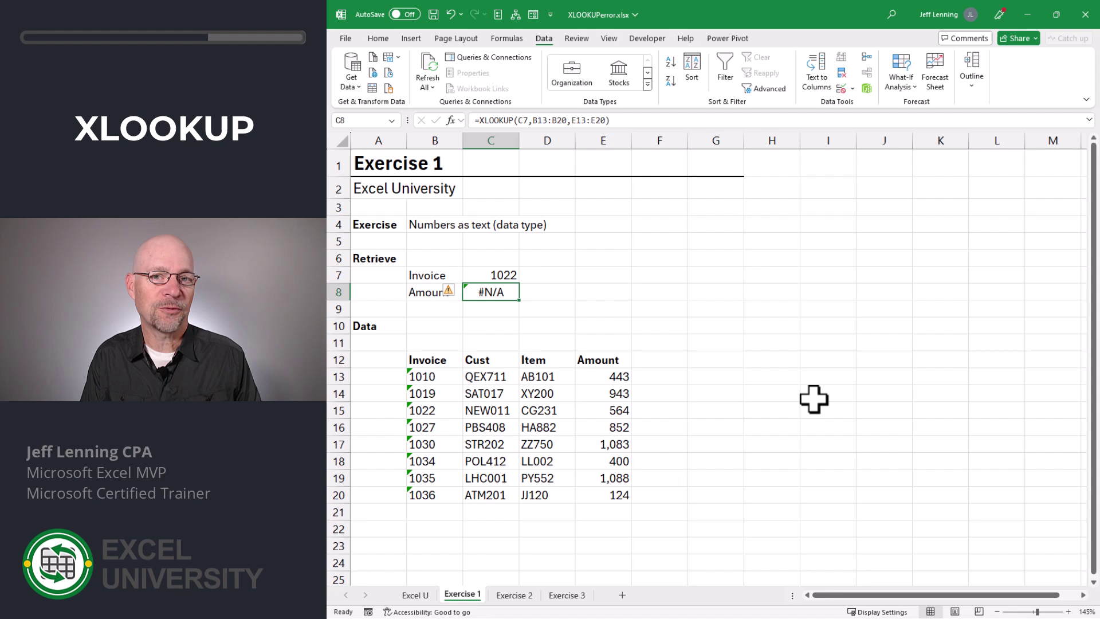
Step: Wrap B13:B20 in VALUE inside C8's XLOOKUP so text invoice numbers match
key(F2)
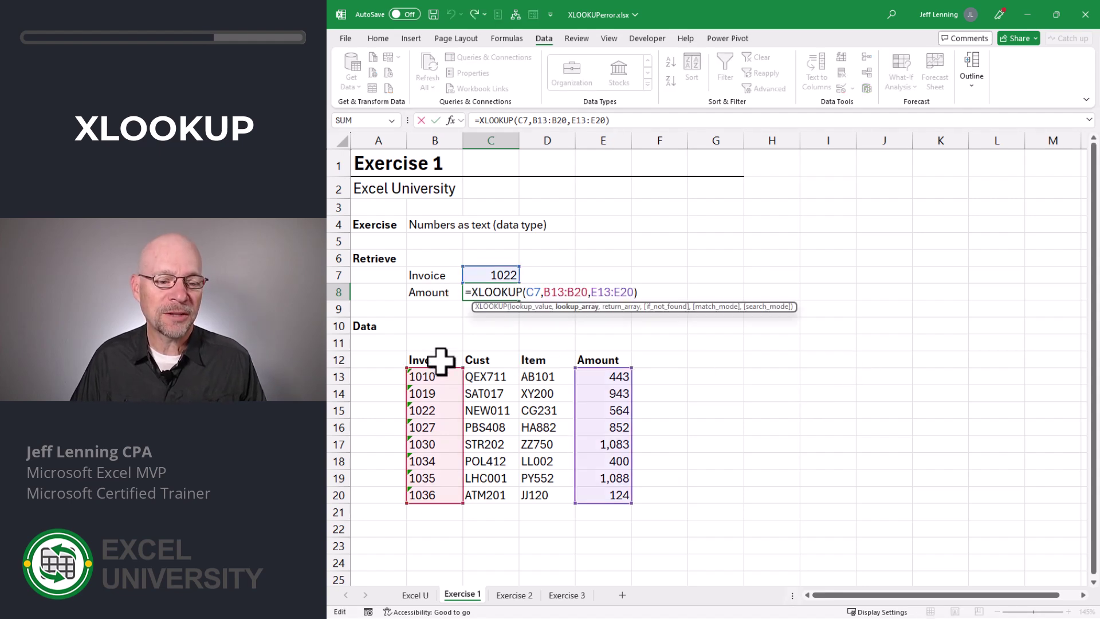
text(value()
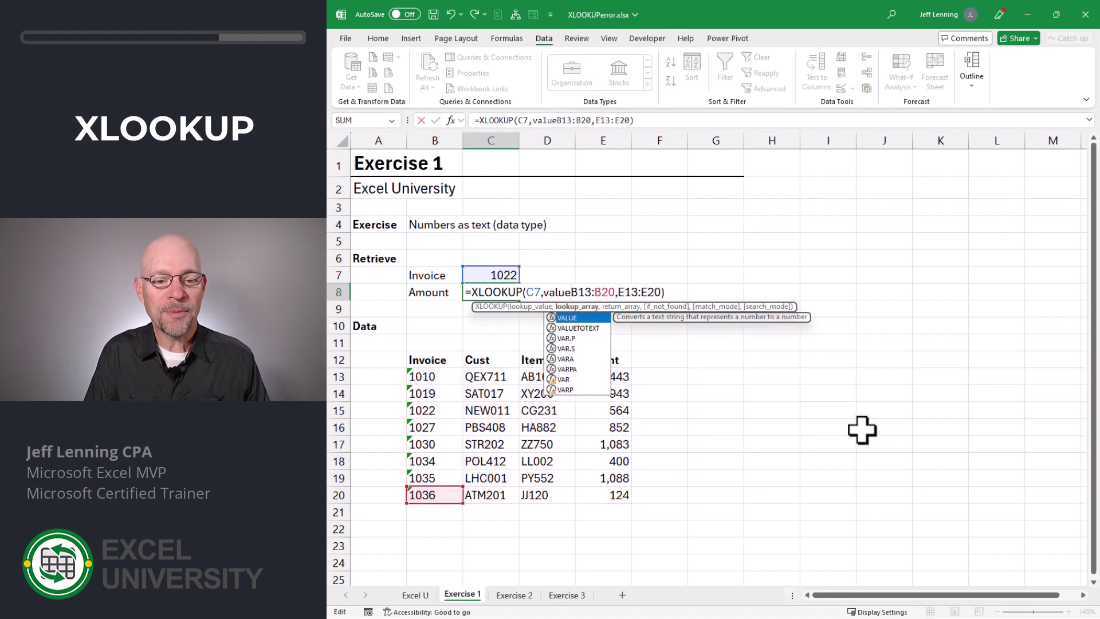
click(621, 293)
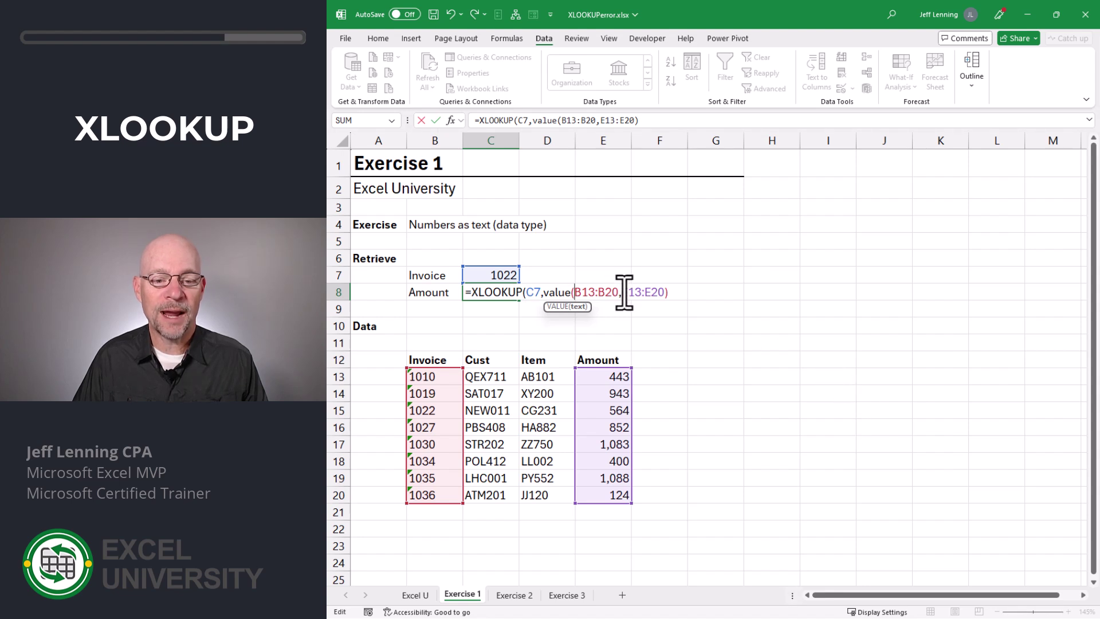
text())
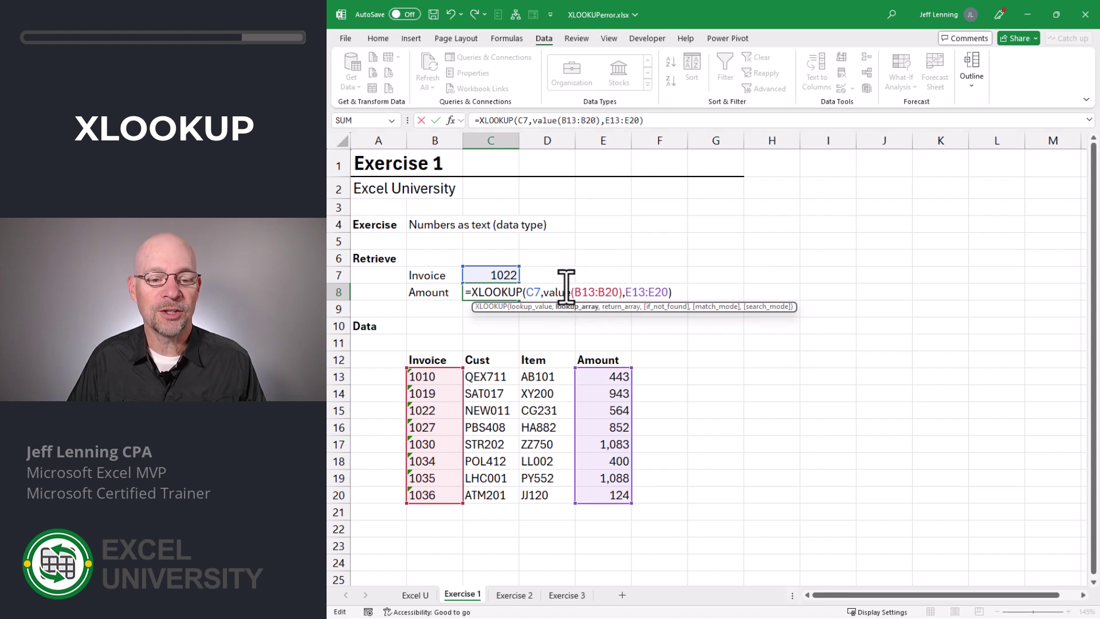
key(ctrl+Return)
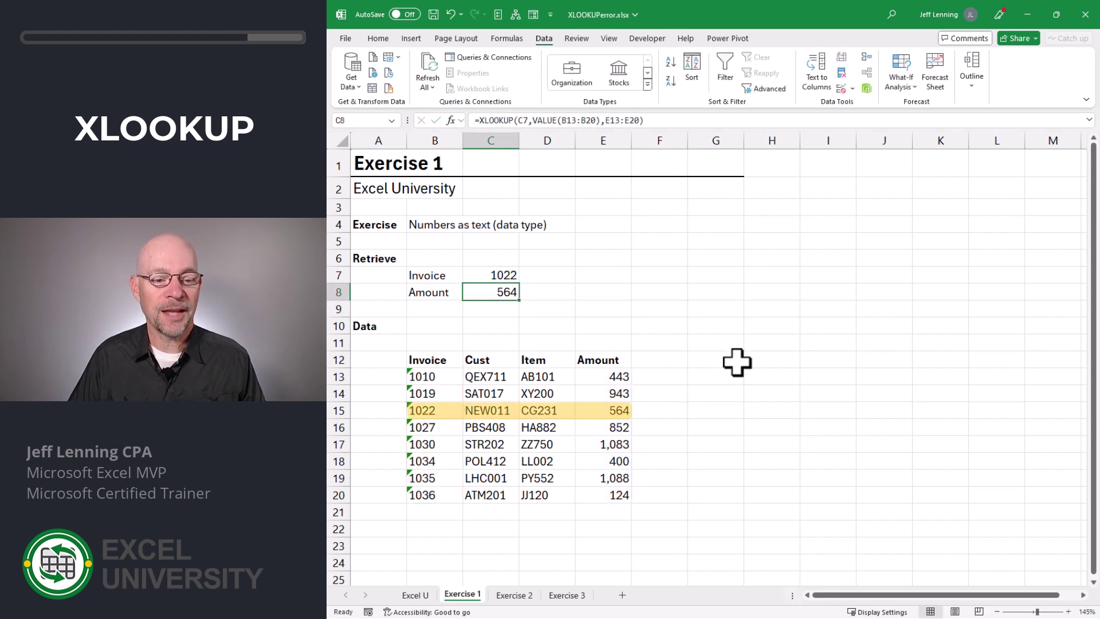
Step: Test the lookup with invoices 1027 and 1034 in C7; 1034 returns 400
click(427, 410)
click(504, 275)
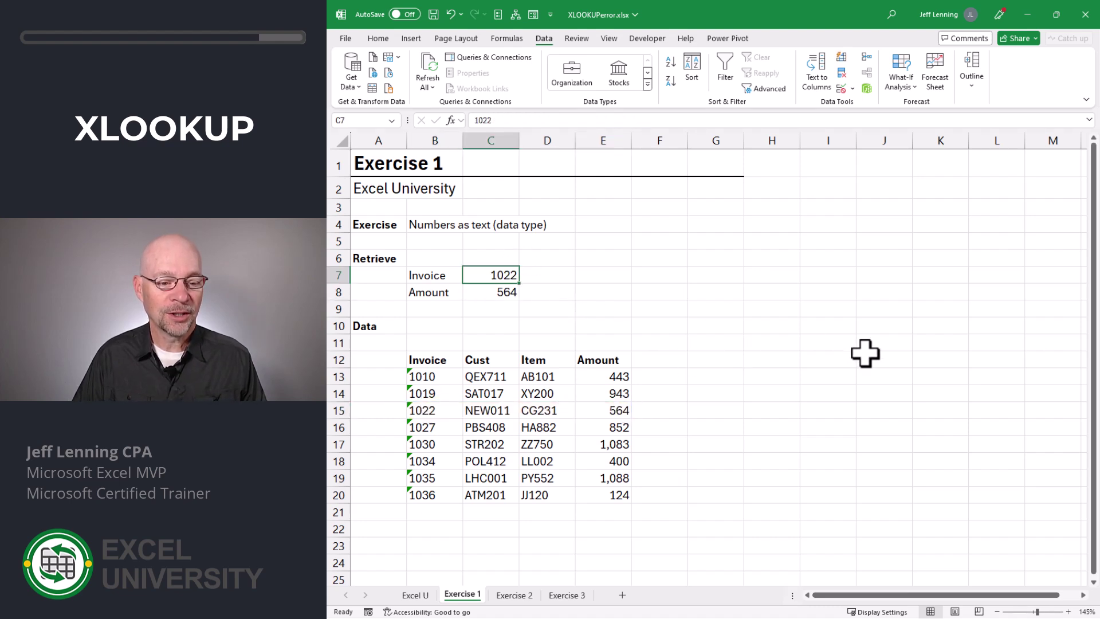
text(1027)
key(Return)
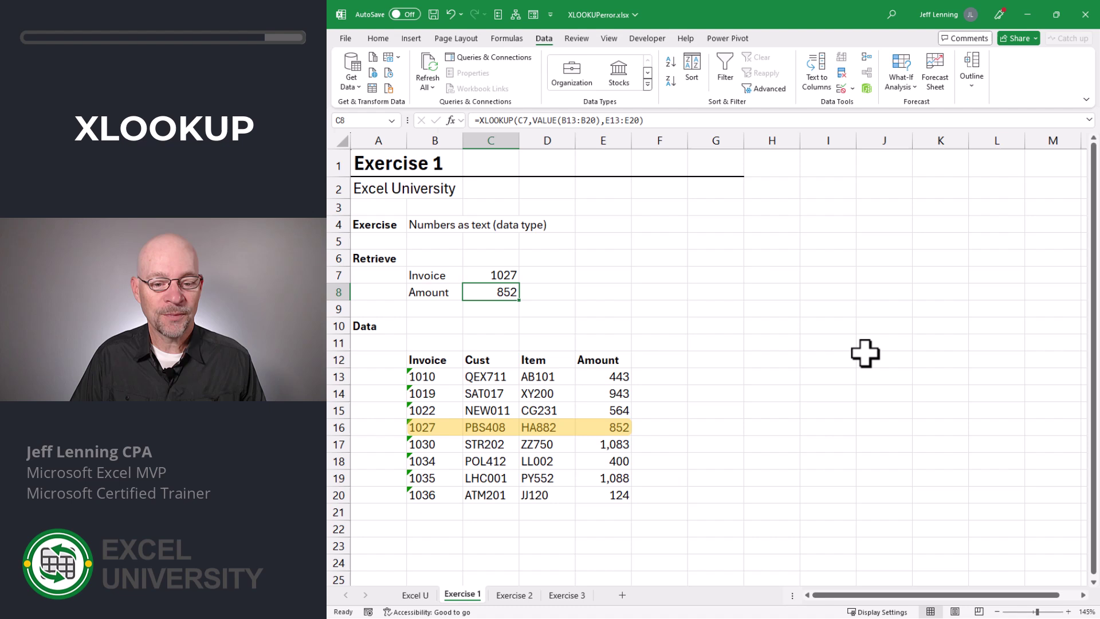
key(Up)
text(1034)
key(Return)
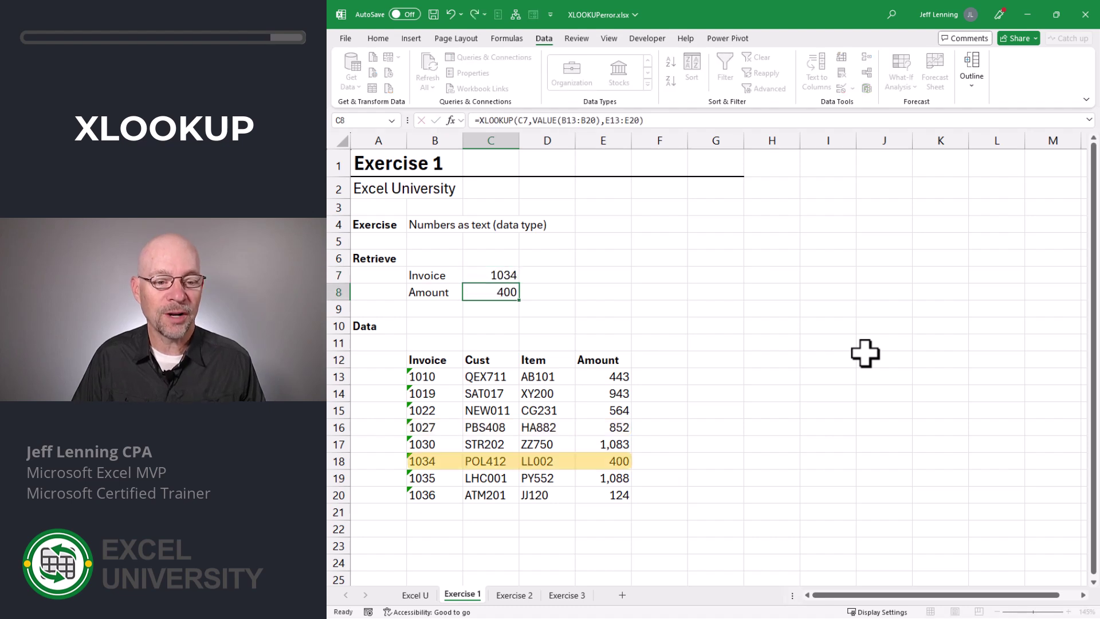
key(F2)
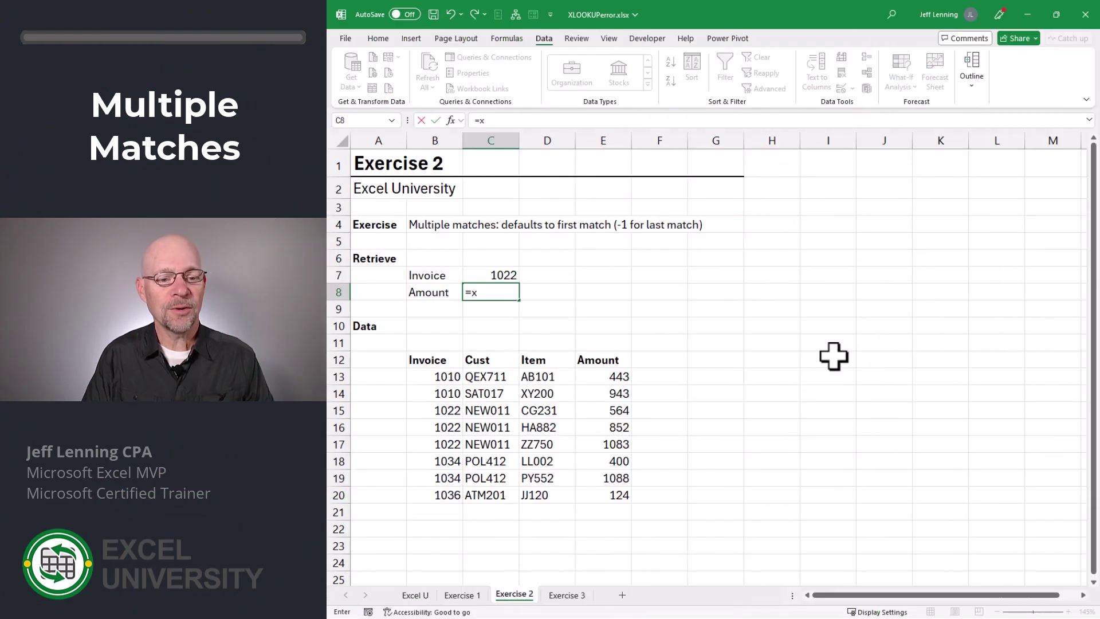
Step: Enter =XLOOKUP(C7,B13:B20,E13:E20) in Exercise 2's C8, returning 564 for invoice 1022
click(502, 276)
text(,)
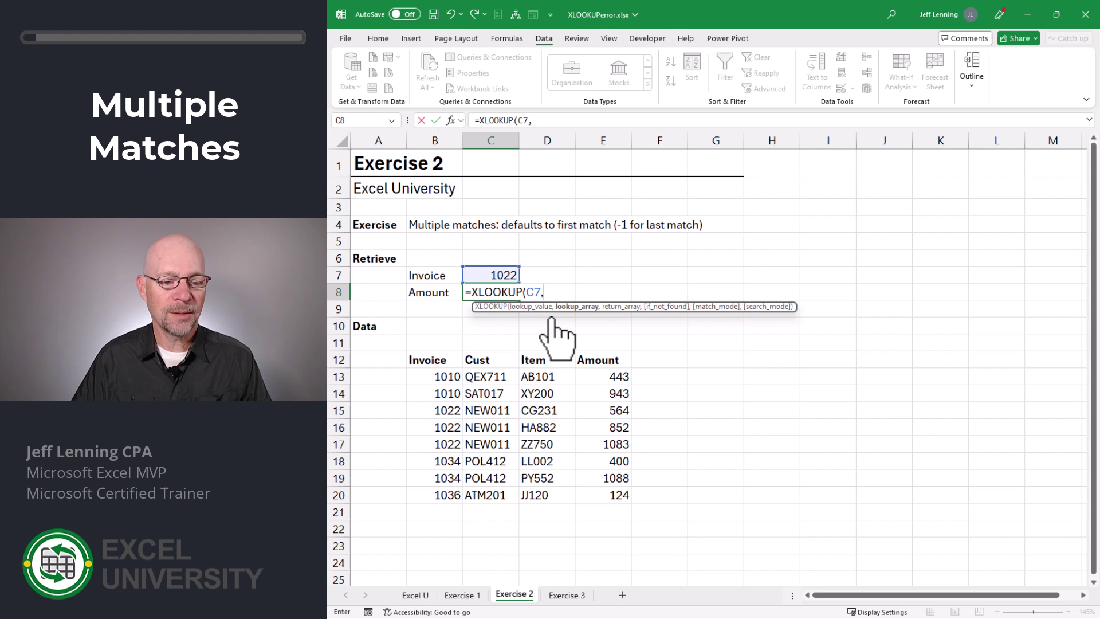
drag(442, 376, 445, 492)
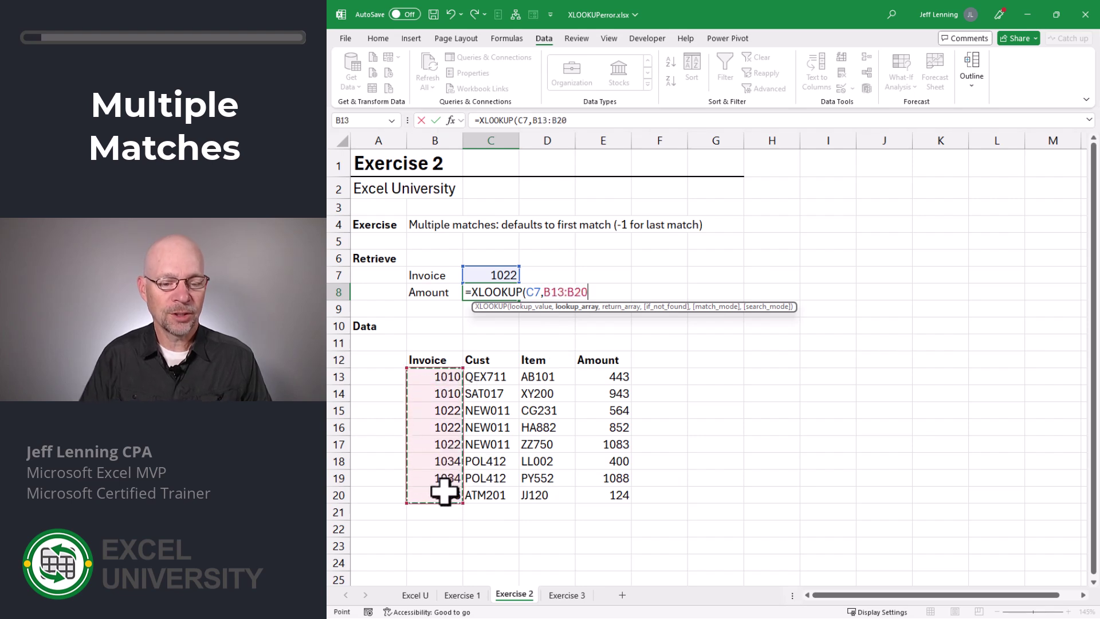
text(,)
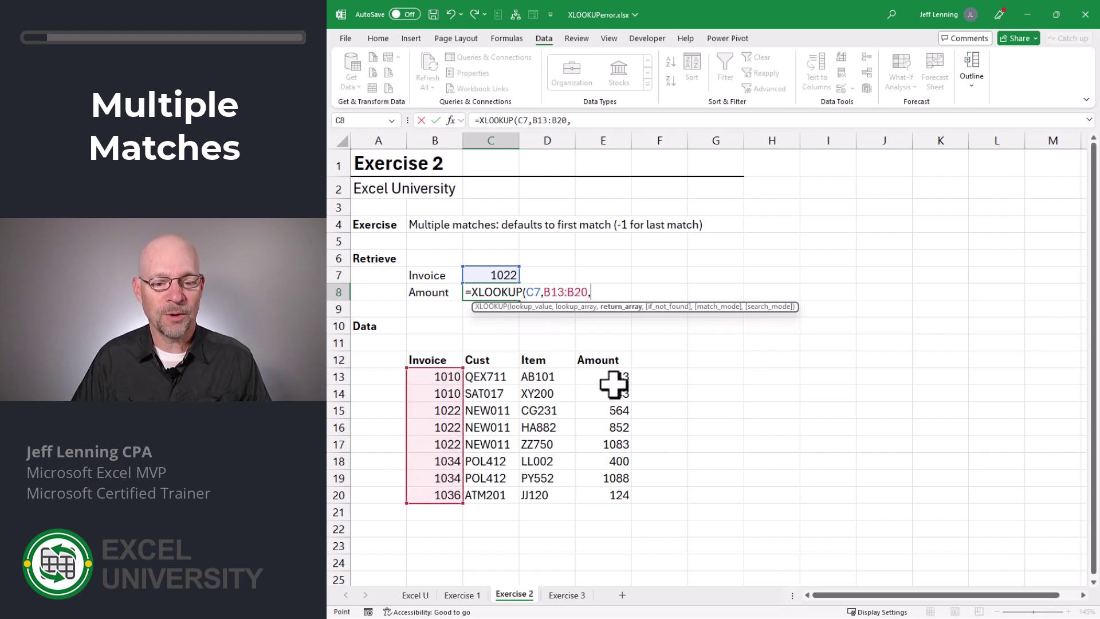
drag(609, 383, 616, 495)
text())
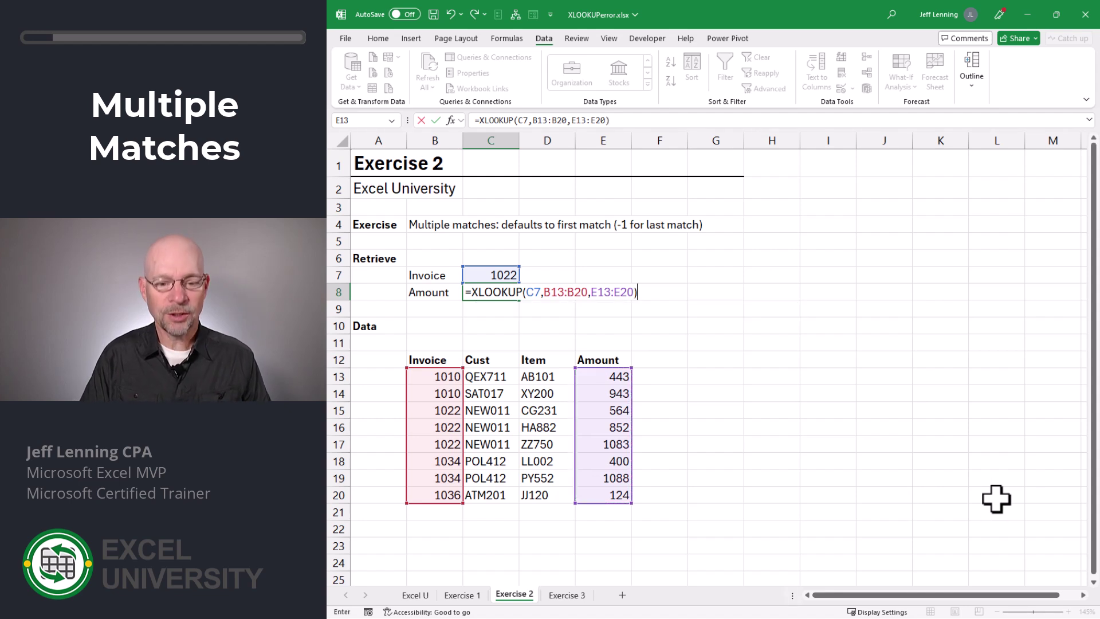
key(Return)
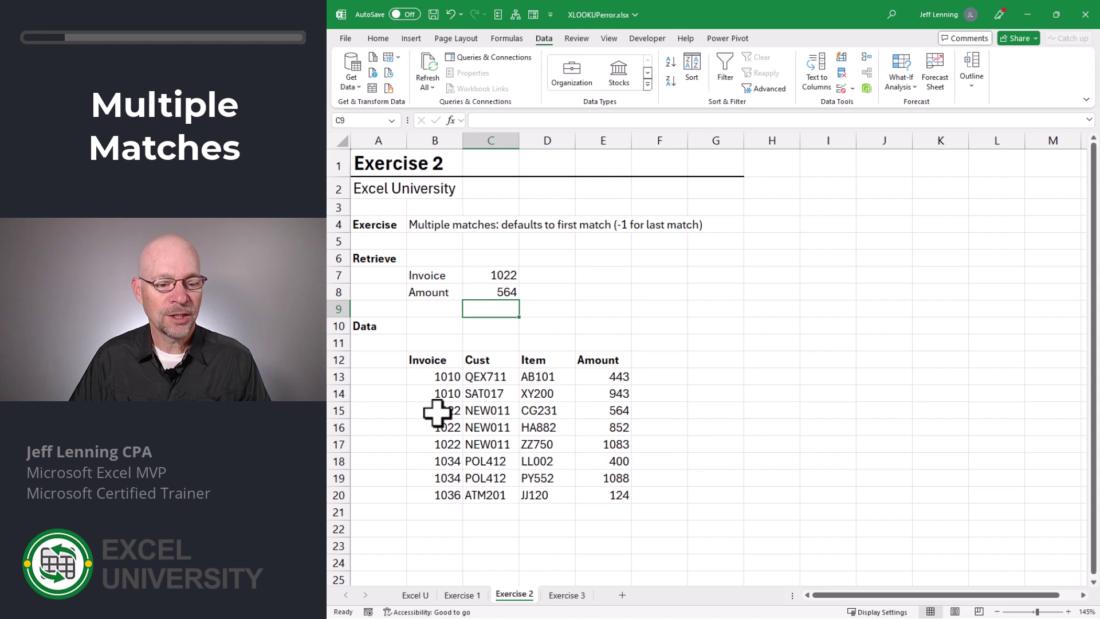
drag(437, 413, 630, 410)
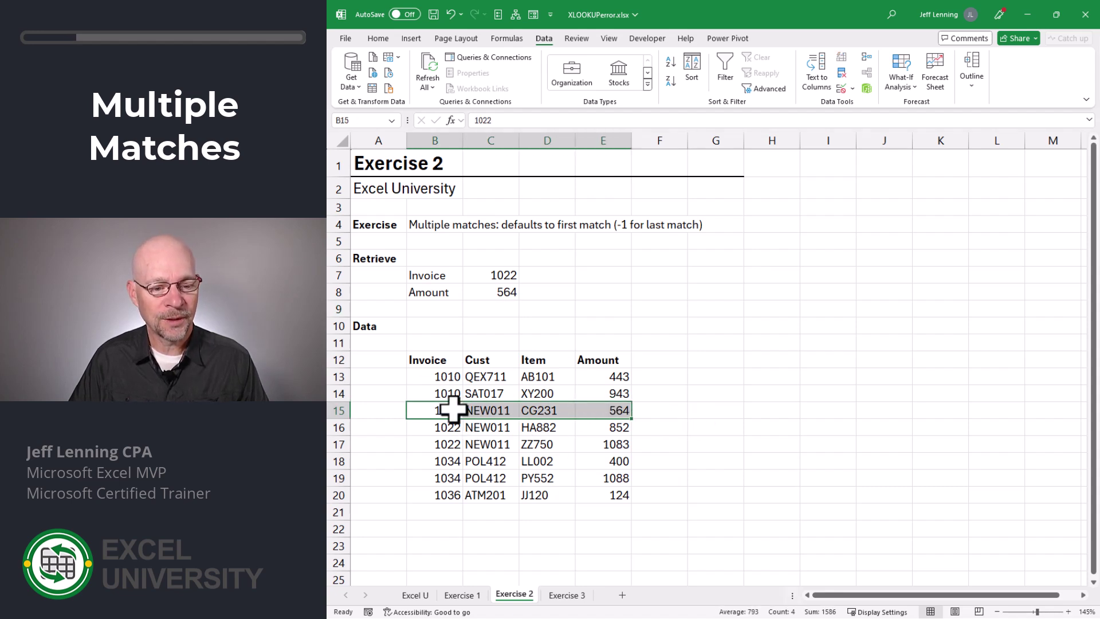
drag(452, 410, 452, 445)
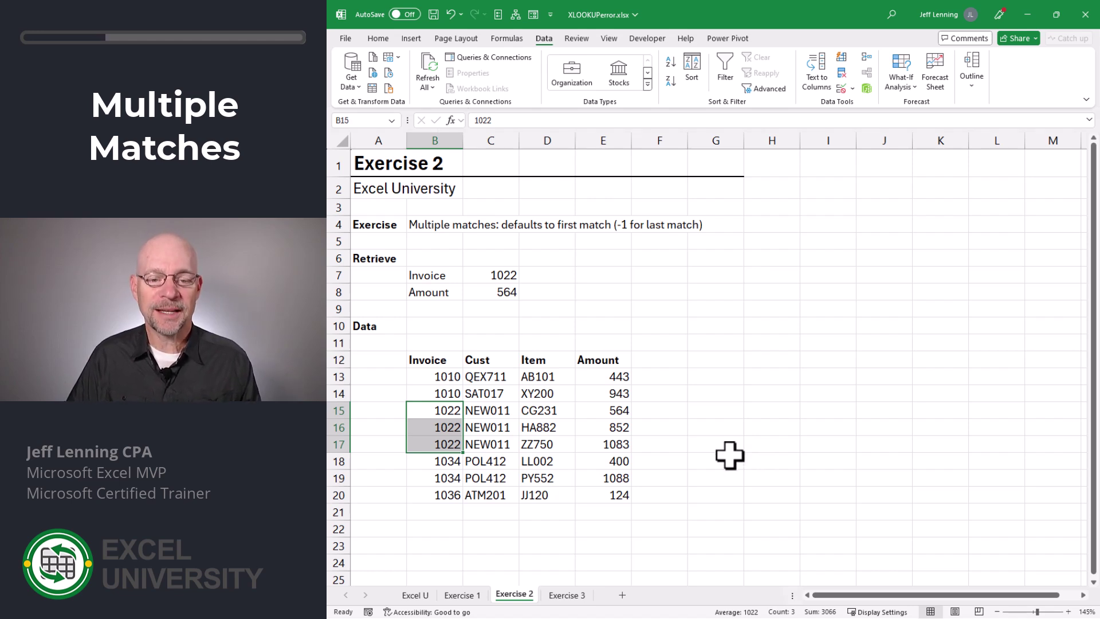
click(444, 408)
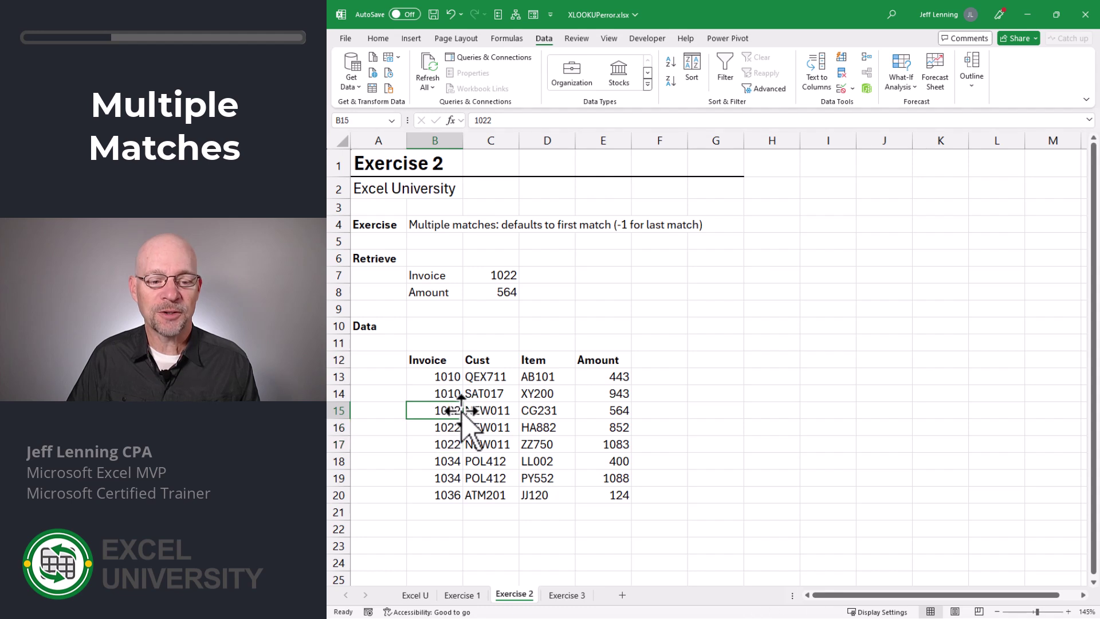
click(617, 411)
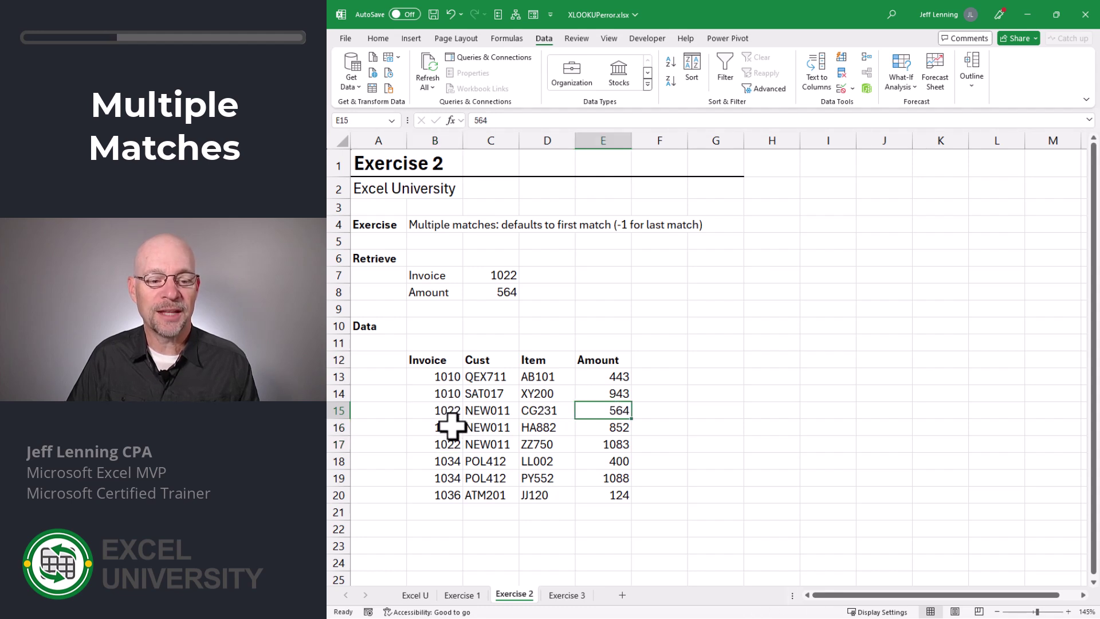
drag(451, 425, 447, 493)
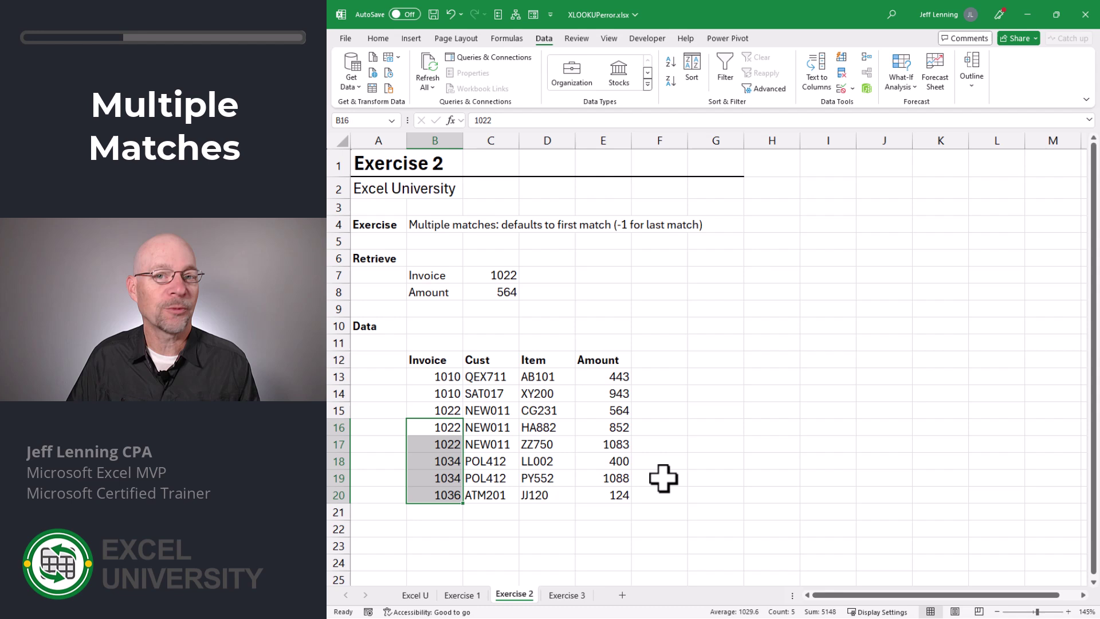
key(Up)
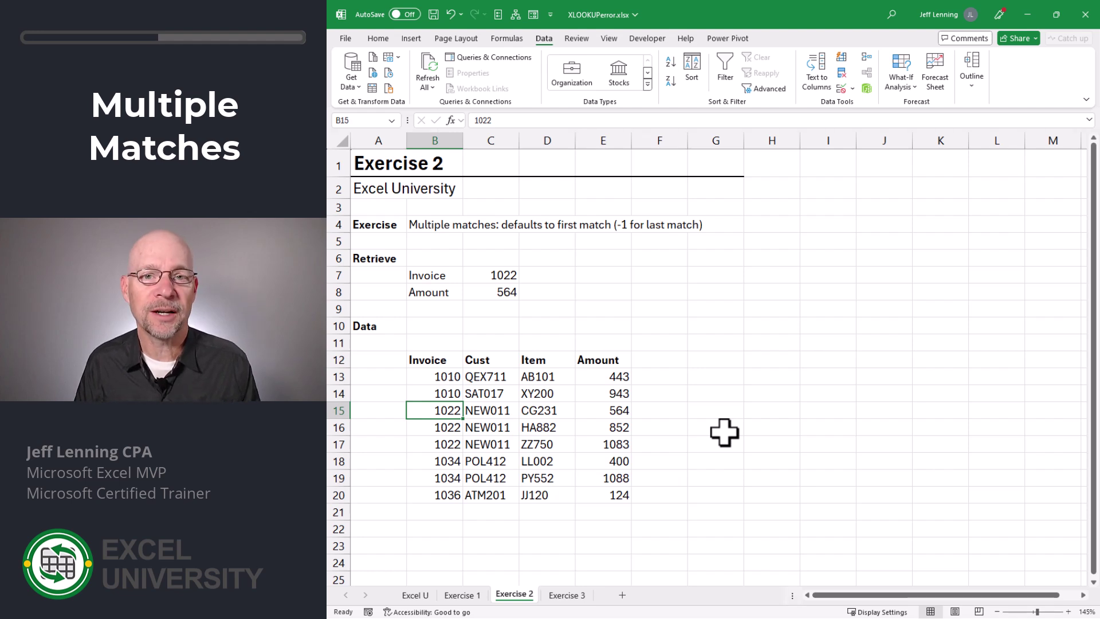
key(Up)
key(Up)
key(Up)
key(Up)
key(Up)
key(Up)
key(Up)
key(Right)
key(F2)
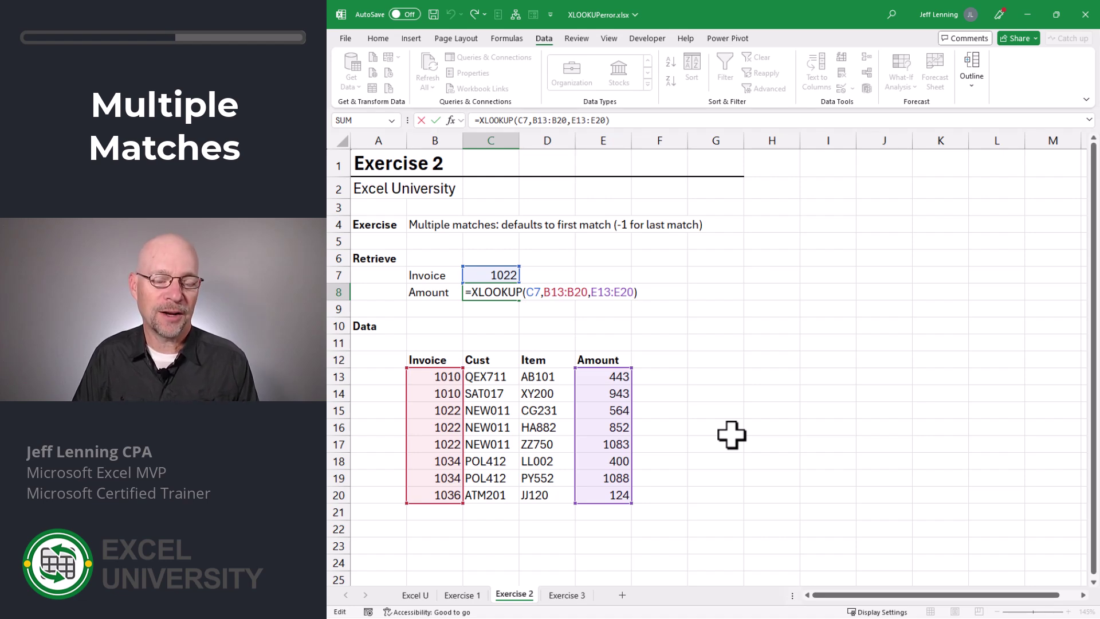
Step: Add search mode -1 (last-to-first) to C8's XLOOKUP formula
key(Left)
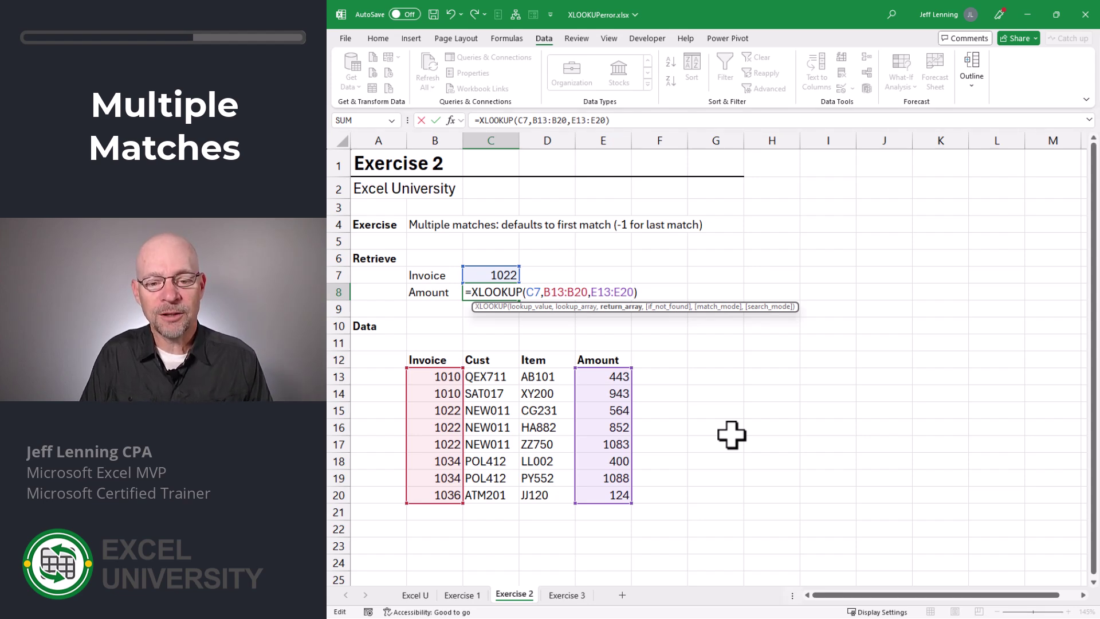
text(,,,)
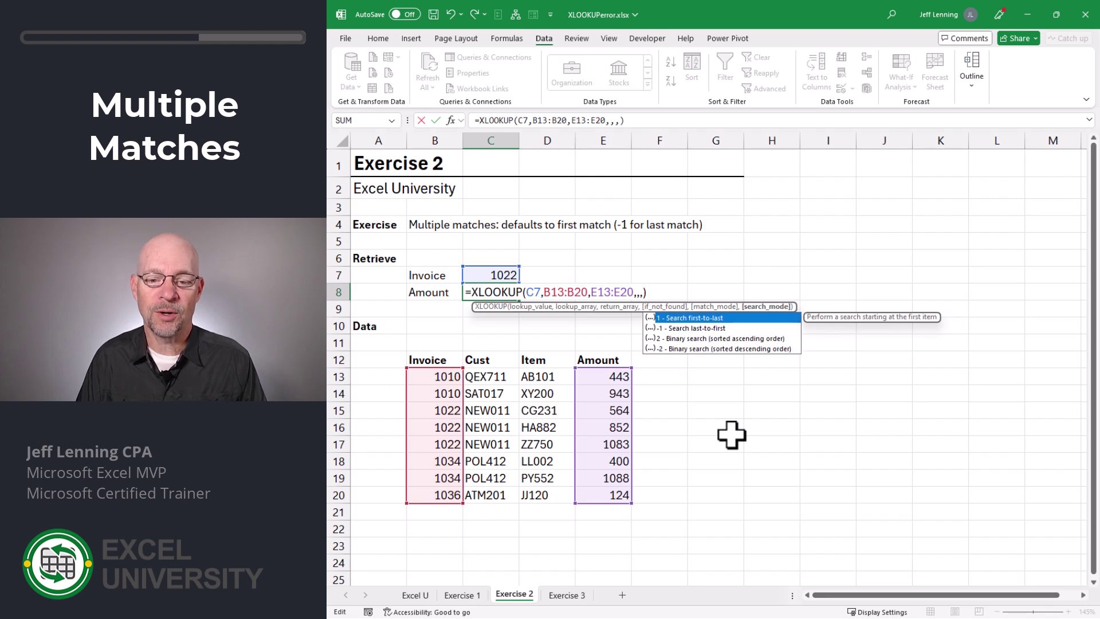
key(Down)
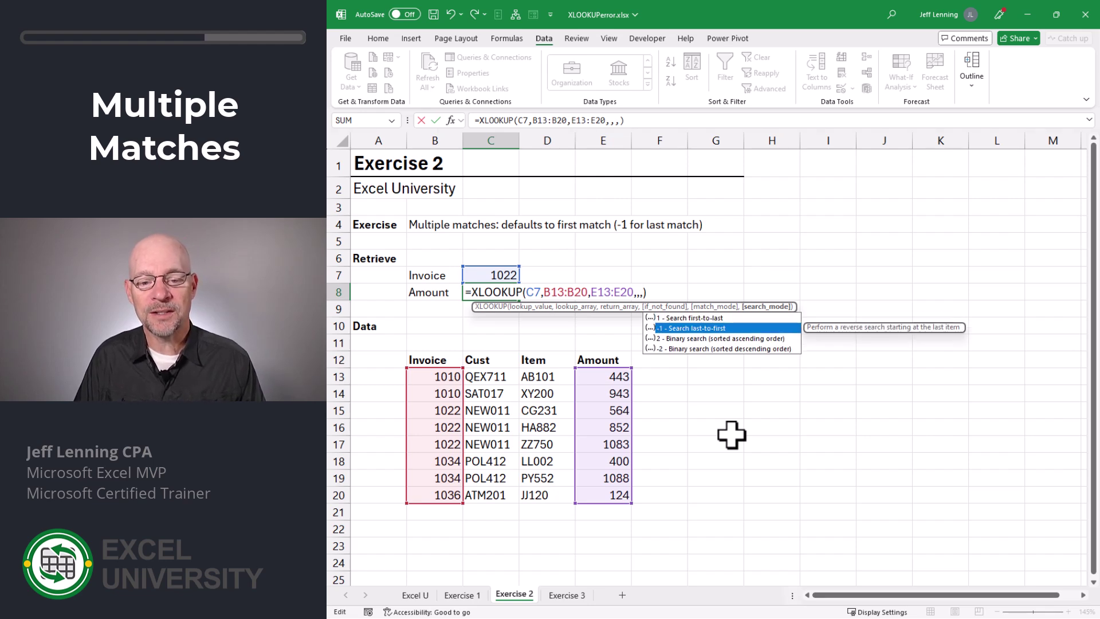
key(Tab)
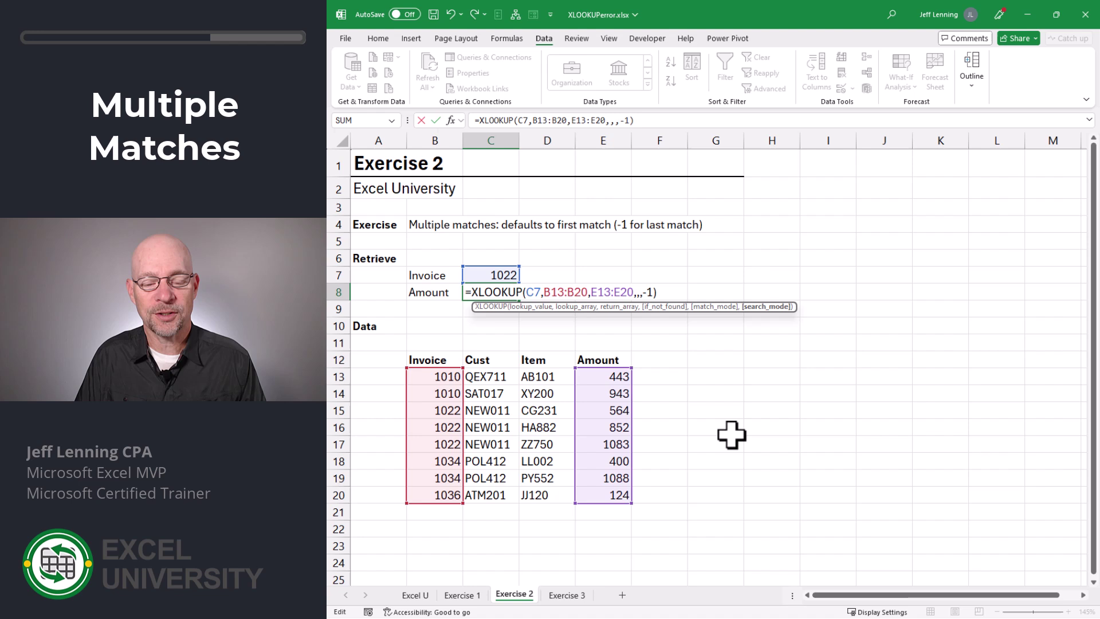
key(Return)
Step: Verify the lookup returns 1083, the last of the three 1022 matches
click(500, 289)
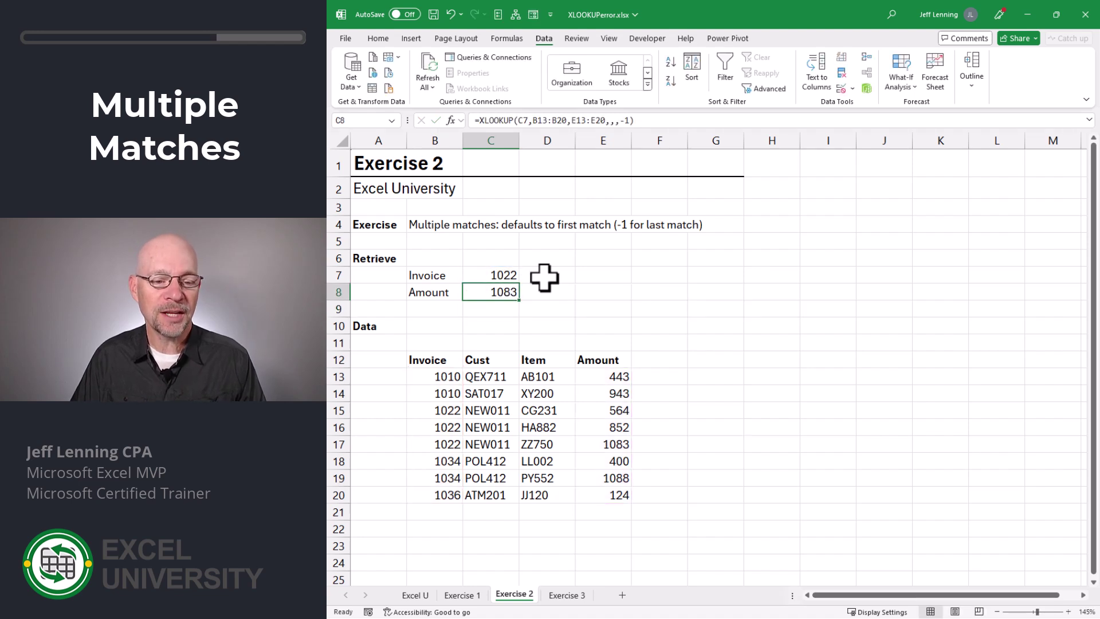
drag(454, 415, 448, 443)
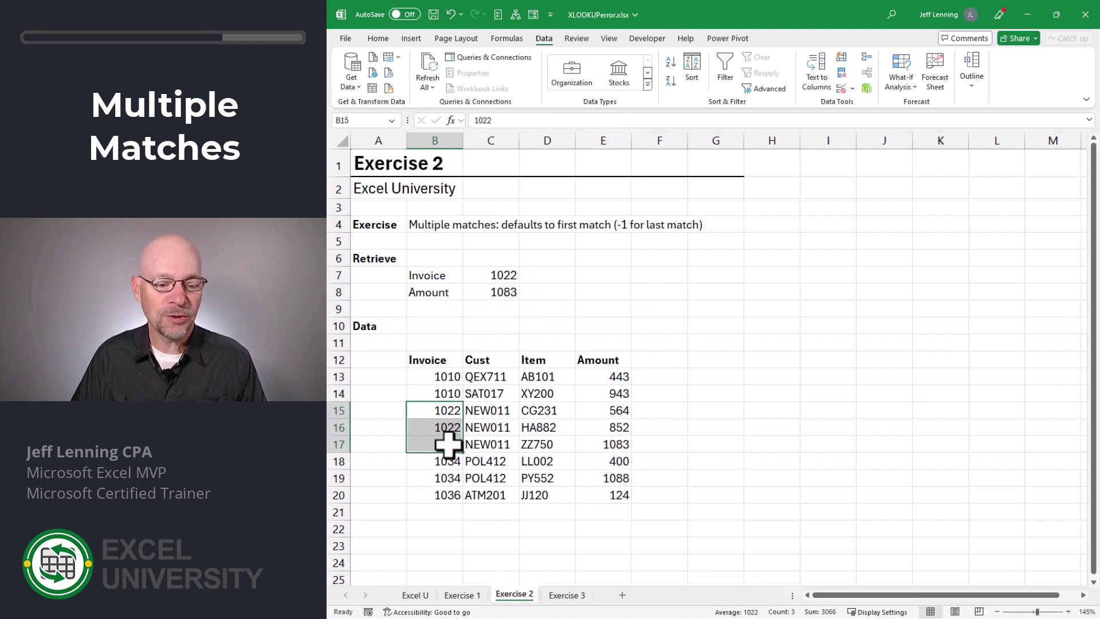
click(602, 444)
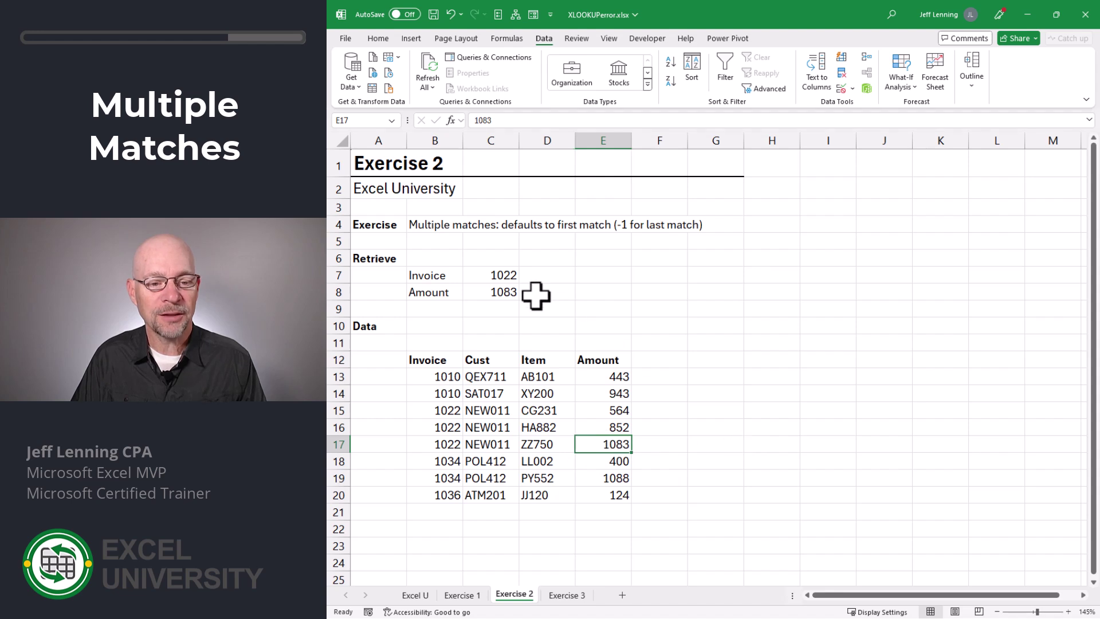
click(510, 293)
Step: Change the search mode to 1 and confirm it returns the first match, 564
key(F2)
key(Left)
key(BackSpace)
key(BackSpace)
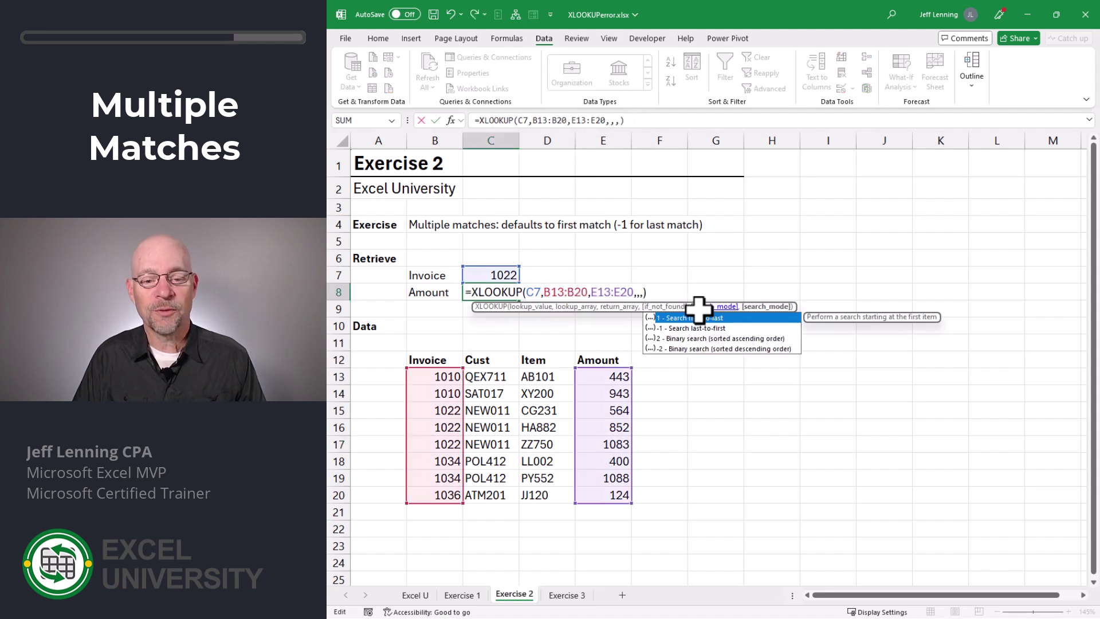
text(1)
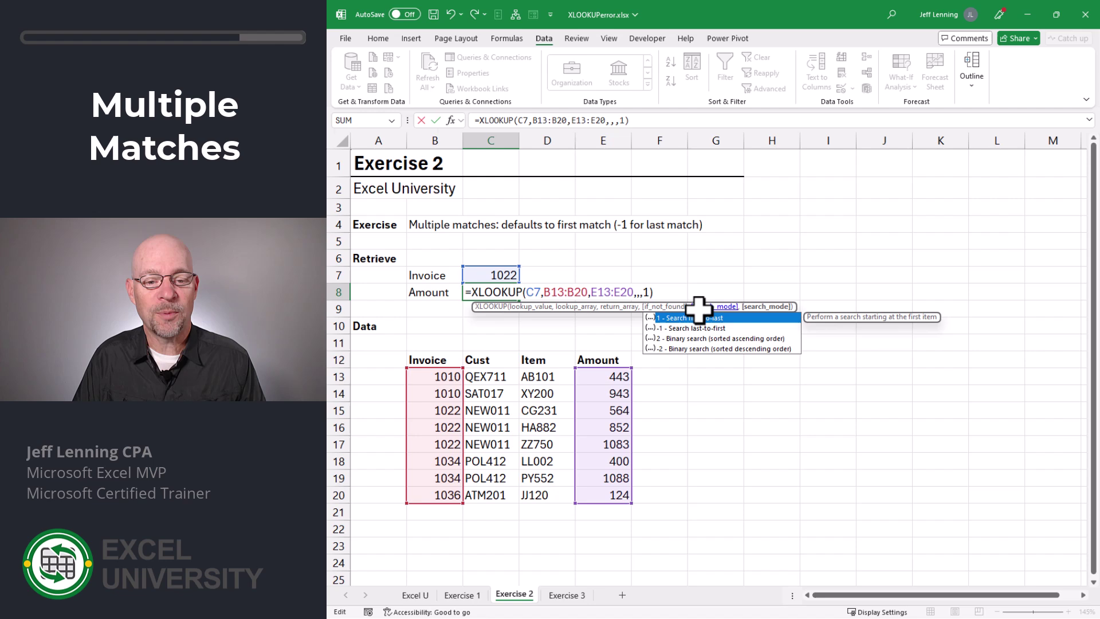
key(Return)
click(618, 412)
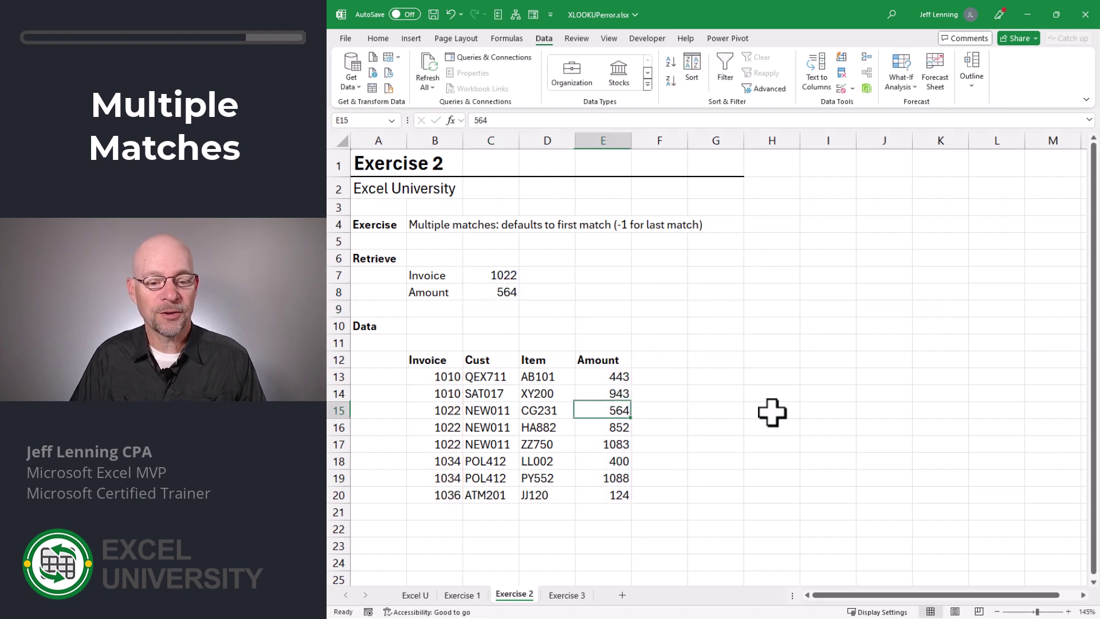
key(Up)
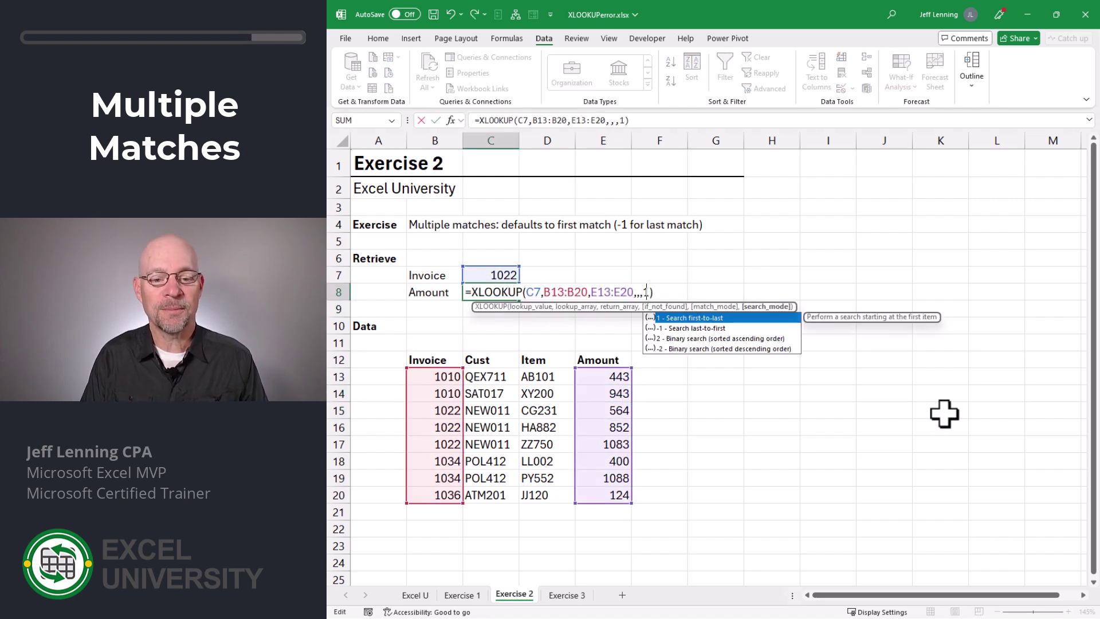
mouse_move(436, 494)
mouse_down()
mouse_move(602, 494)
mouse_move(441, 496)
mouse_up()
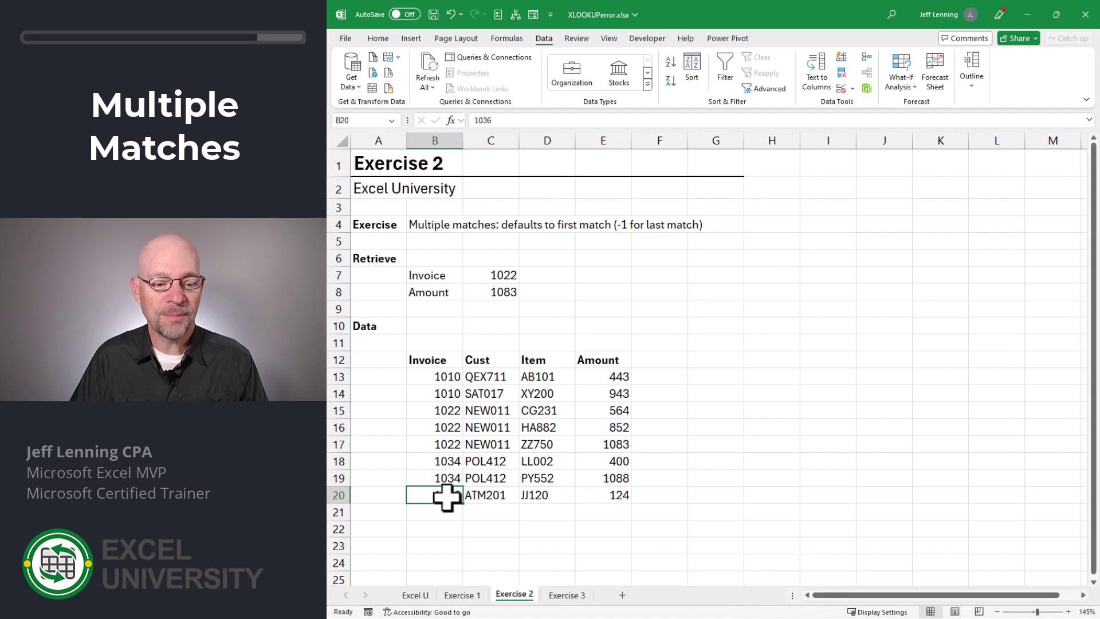
click(447, 444)
Step: Check the last-match amount 1083 in the data table
click(609, 444)
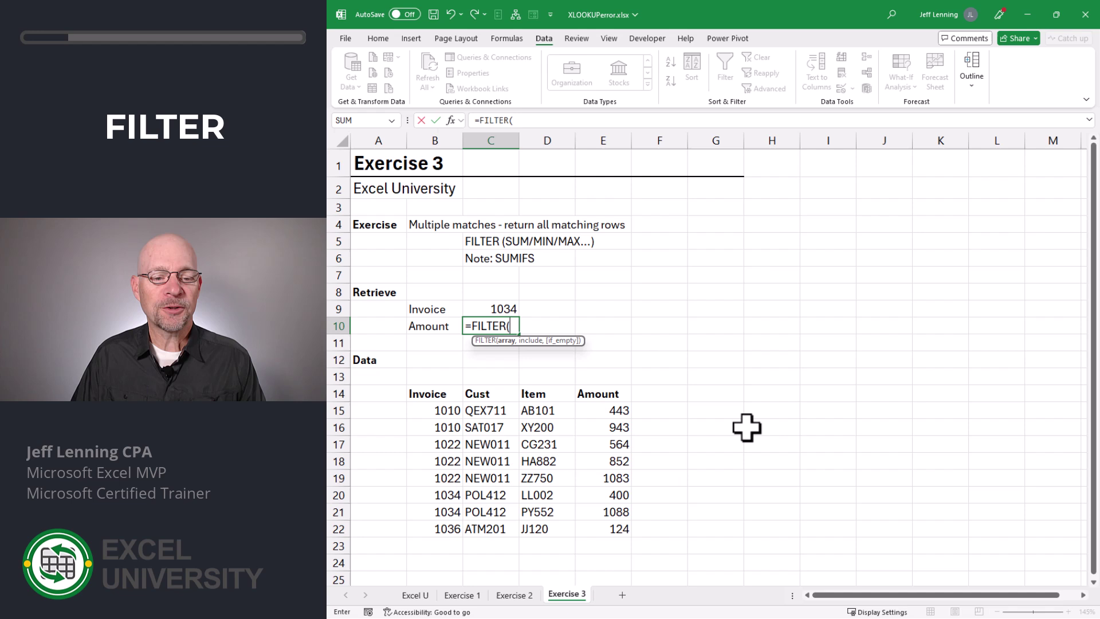
Step: Enter =FILTER(E15:E22,B15:B22=C9) in C10, spilling 400 and 1088 for invoice 1034
drag(610, 412, 609, 523)
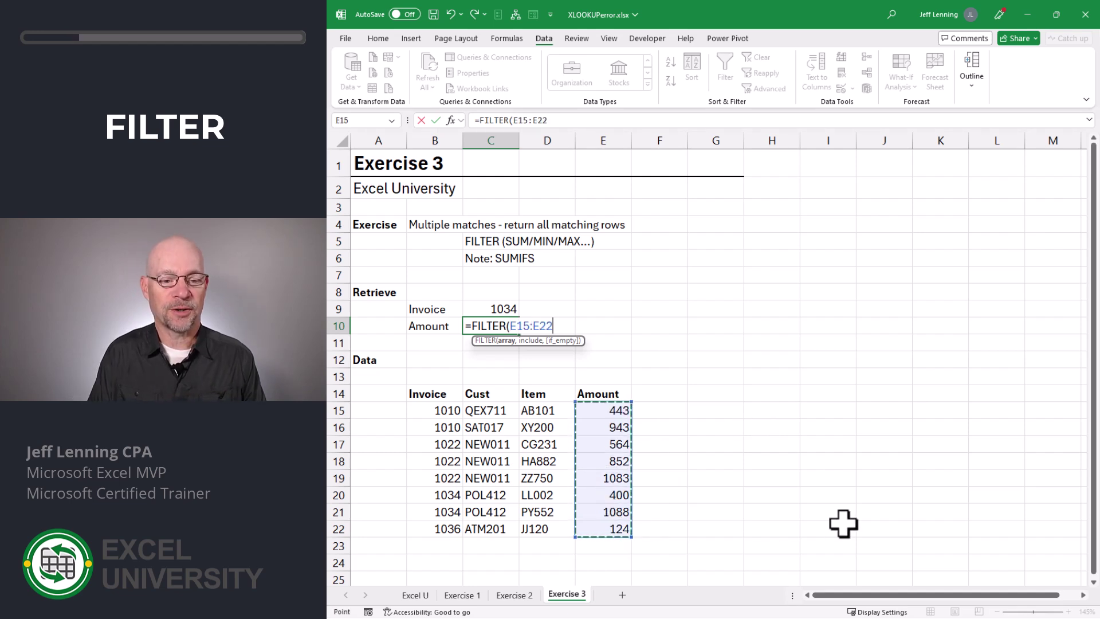
text(,)
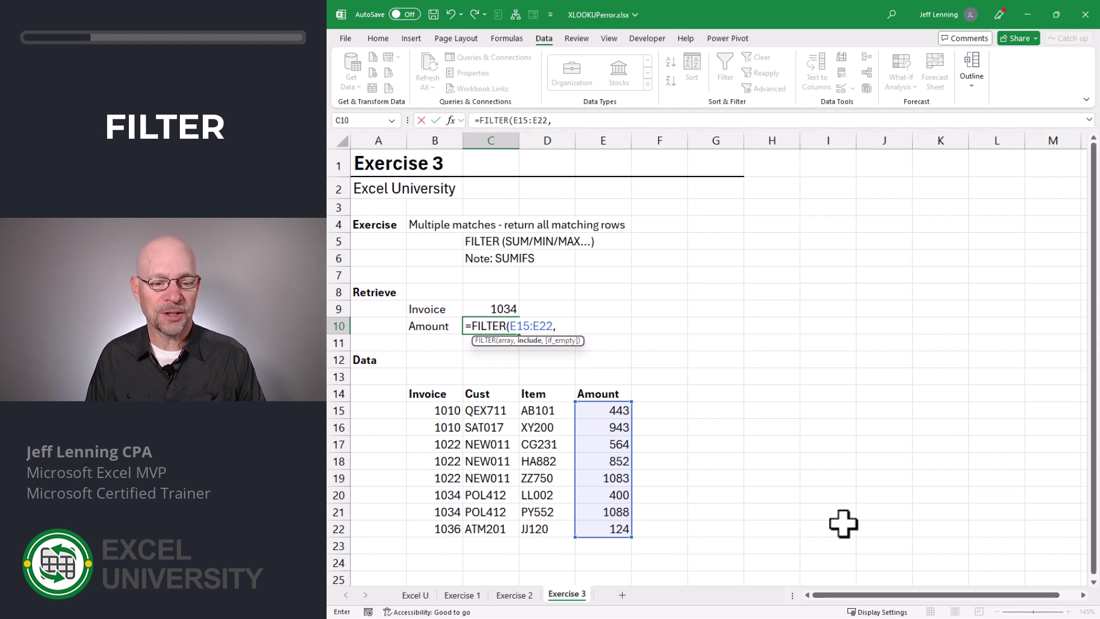
drag(446, 410, 445, 530)
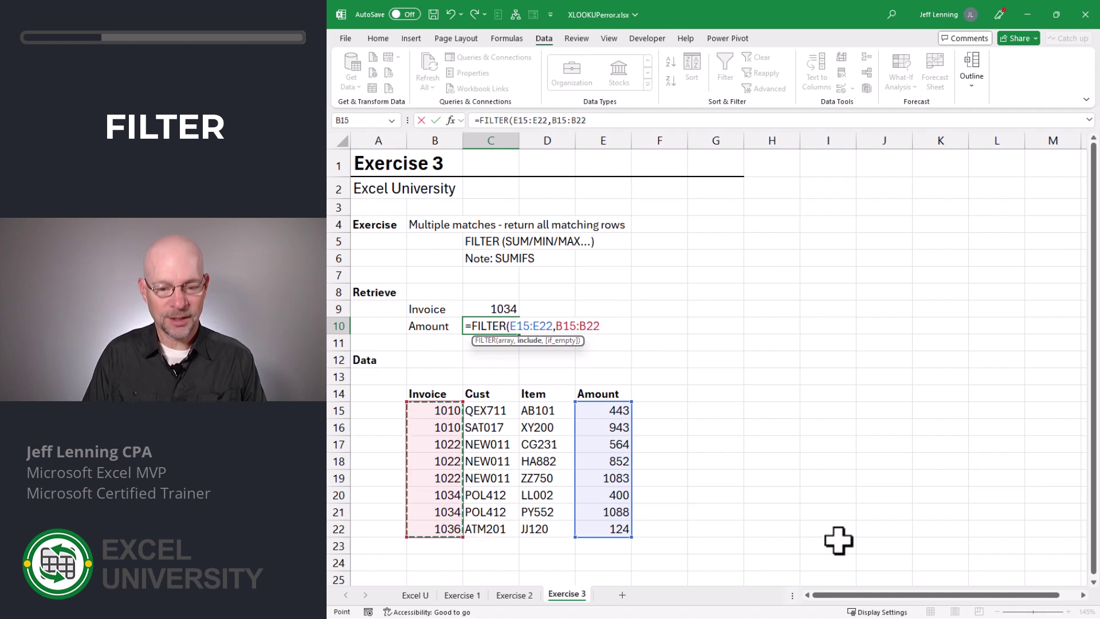
text(=)
click(501, 309)
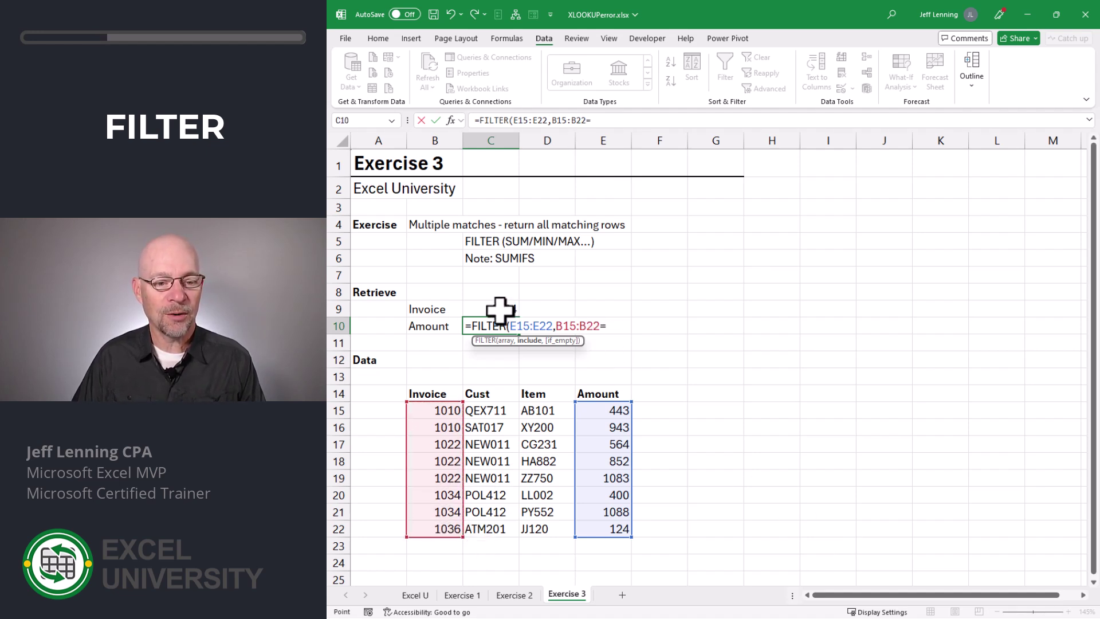
text())
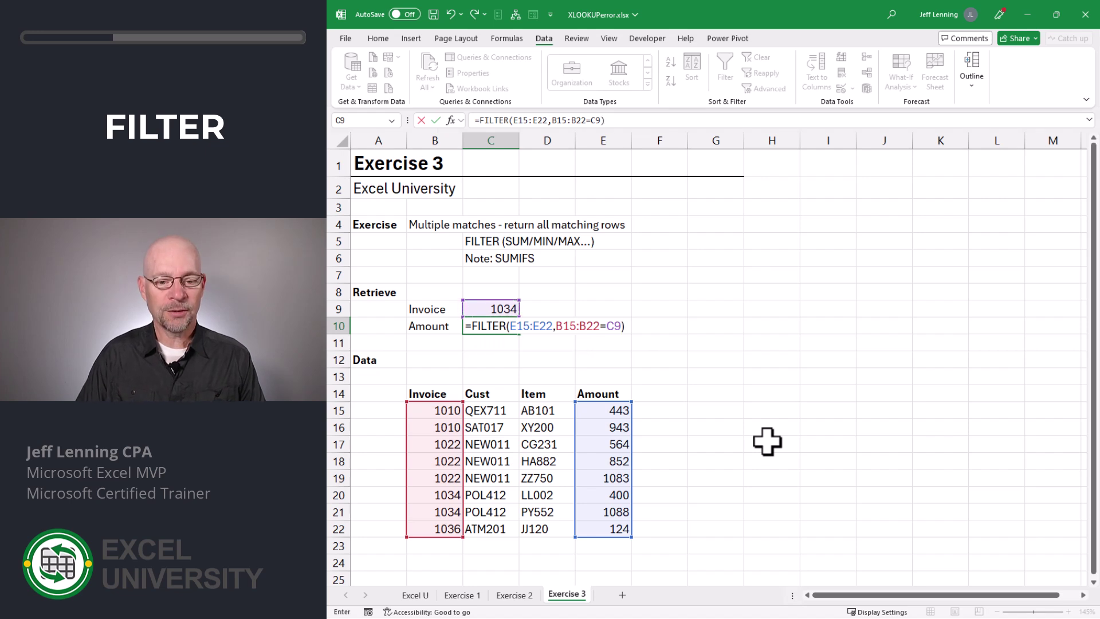
key(Return)
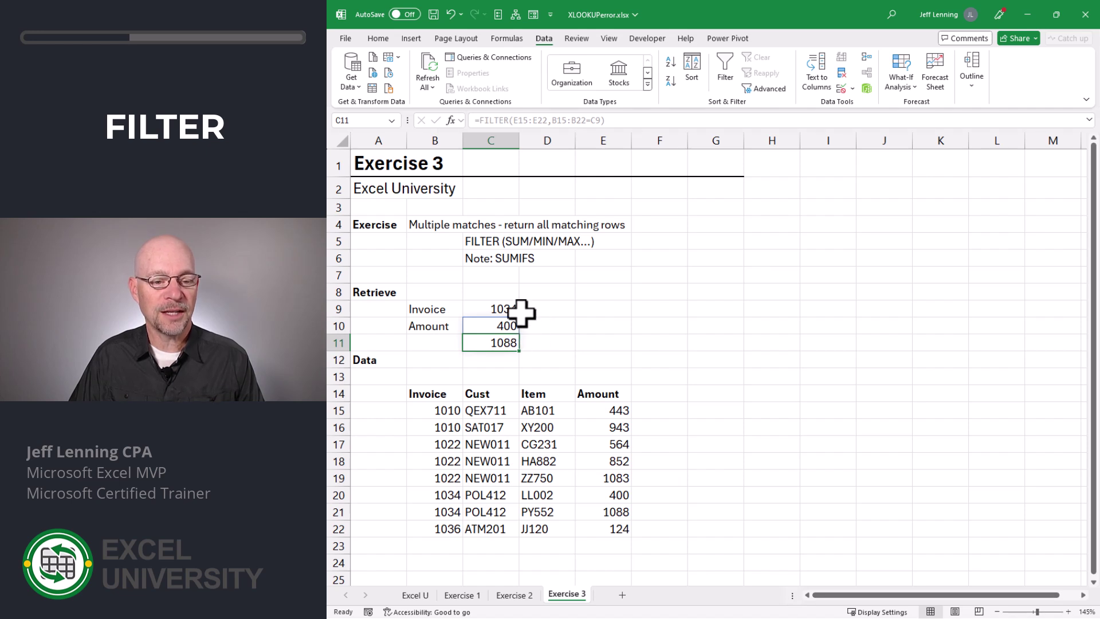
Step: Replace invoice 1034 in C9 with 1010 so the filter shows 443 and 943
click(499, 308)
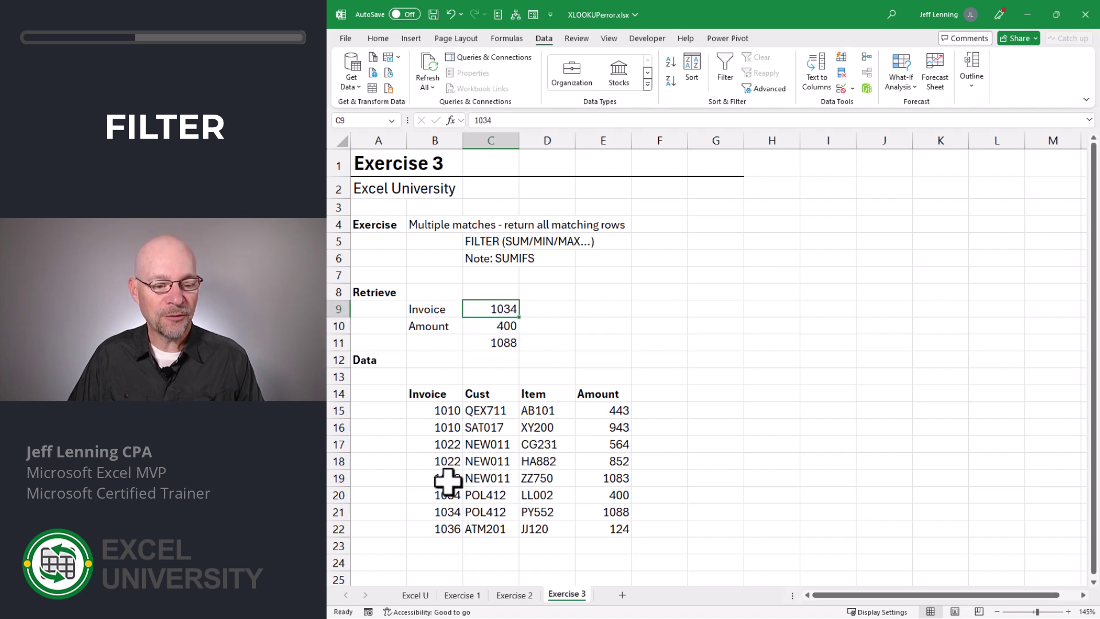
drag(442, 494, 442, 508)
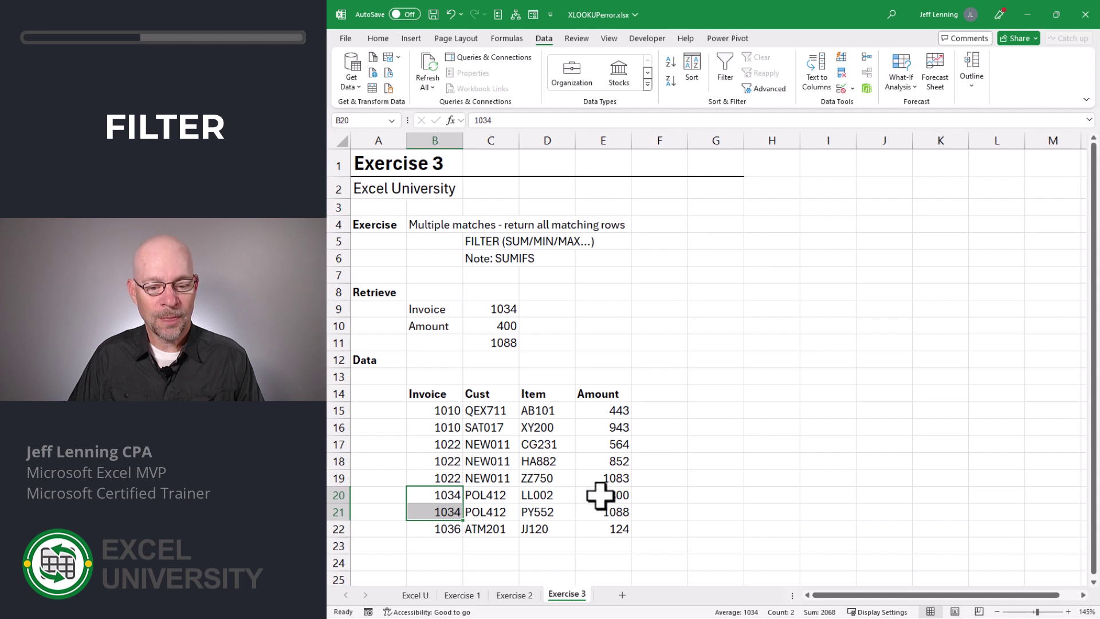
drag(602, 496, 601, 508)
click(496, 308)
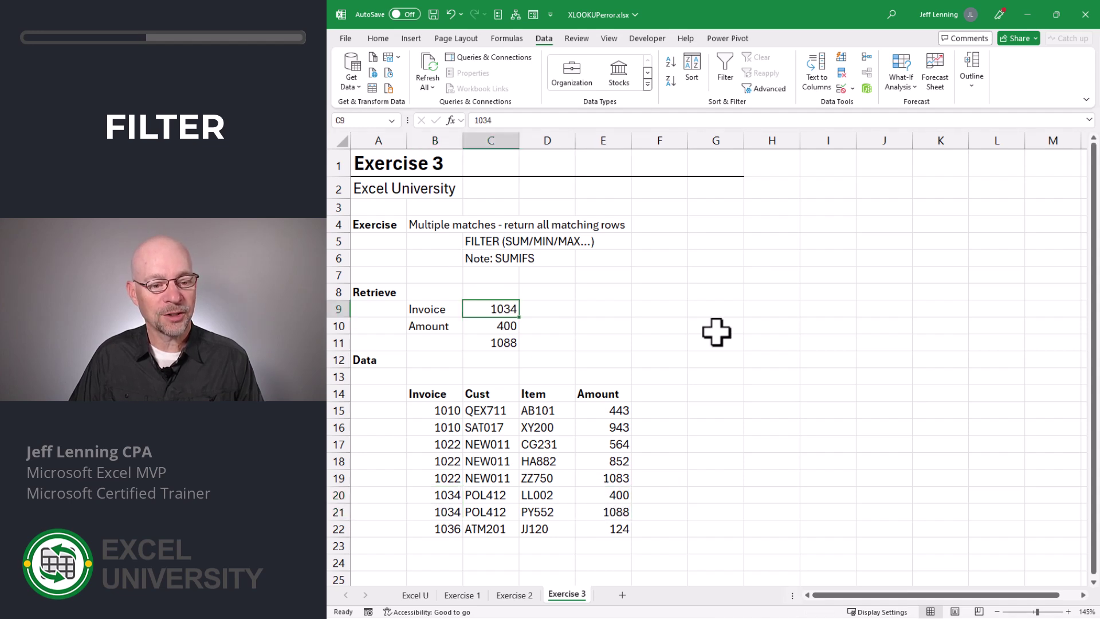
text(1010)
key(Return)
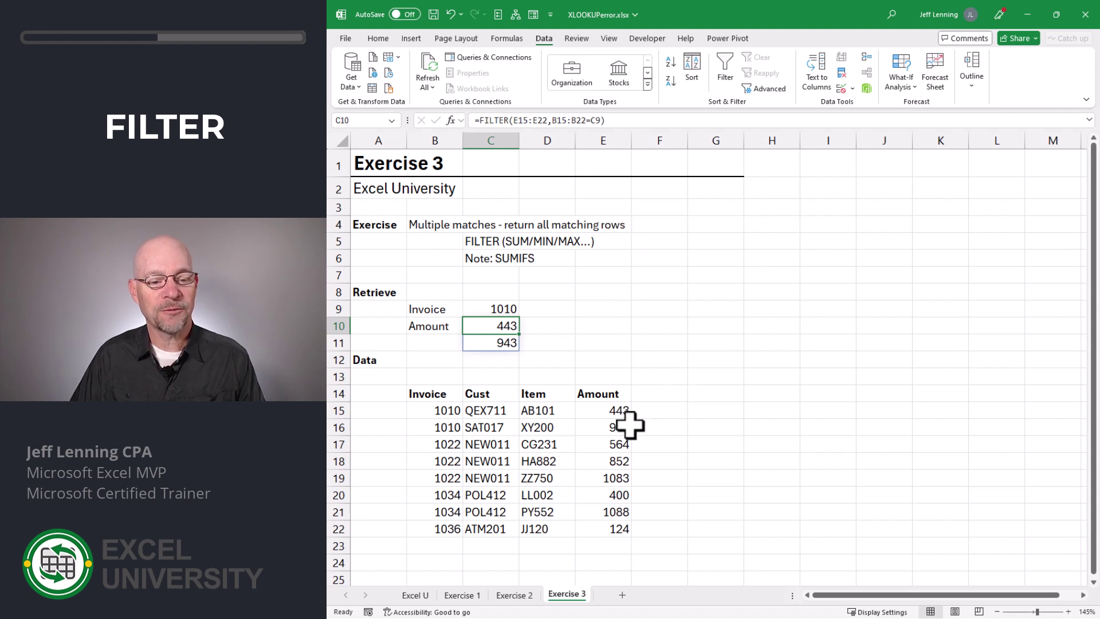
key(F2)
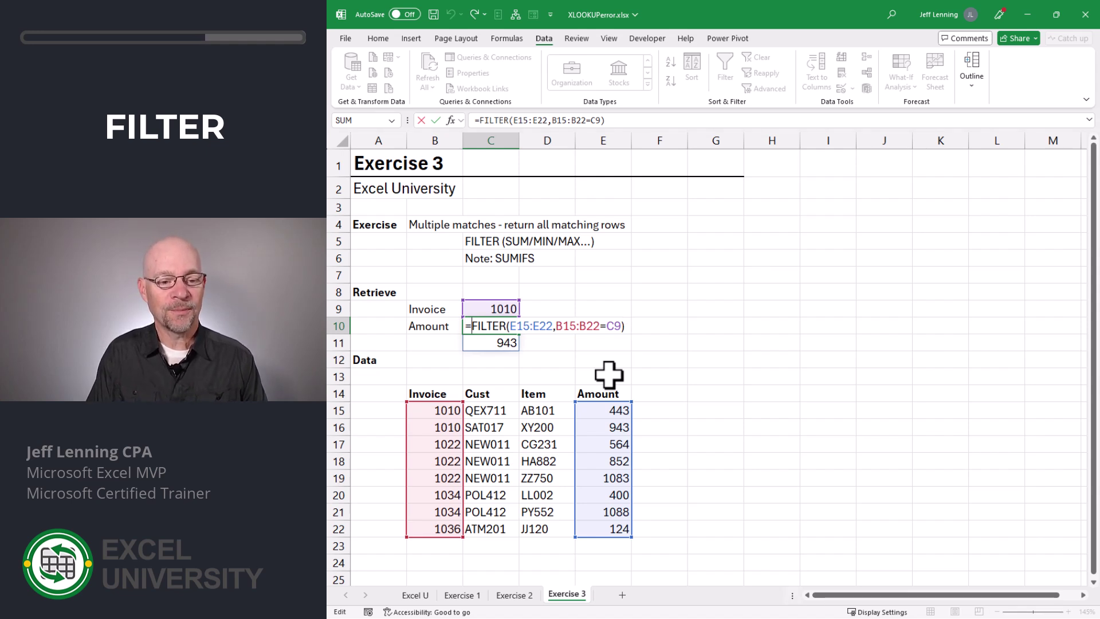
Step: Wrap C10's FILTER in SUM, totalling 1386 for invoice 1010
text(sum()
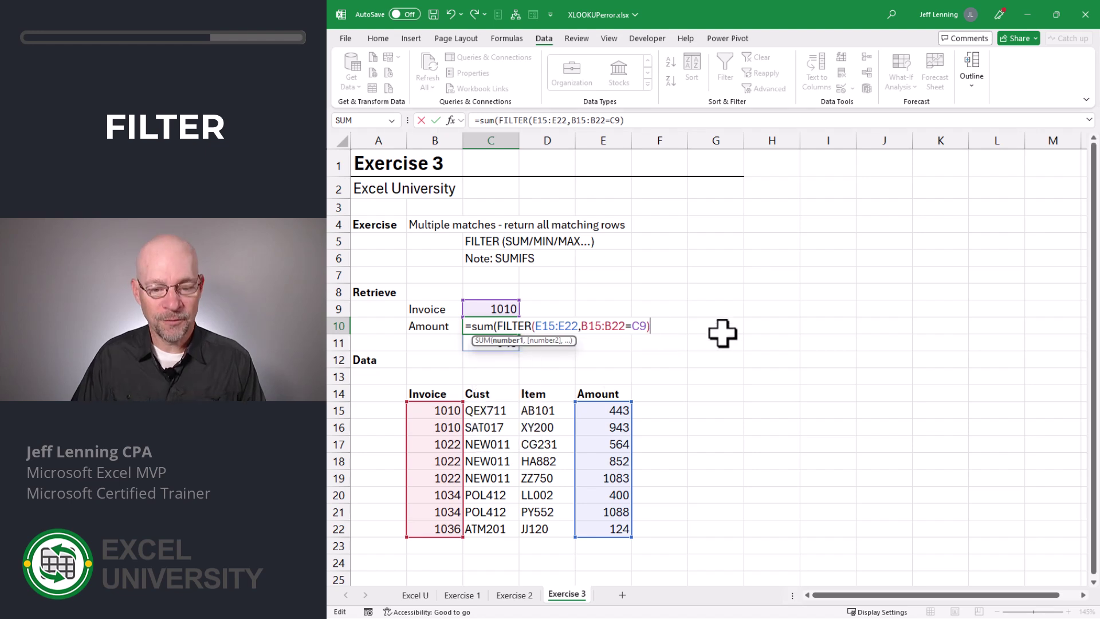
text())
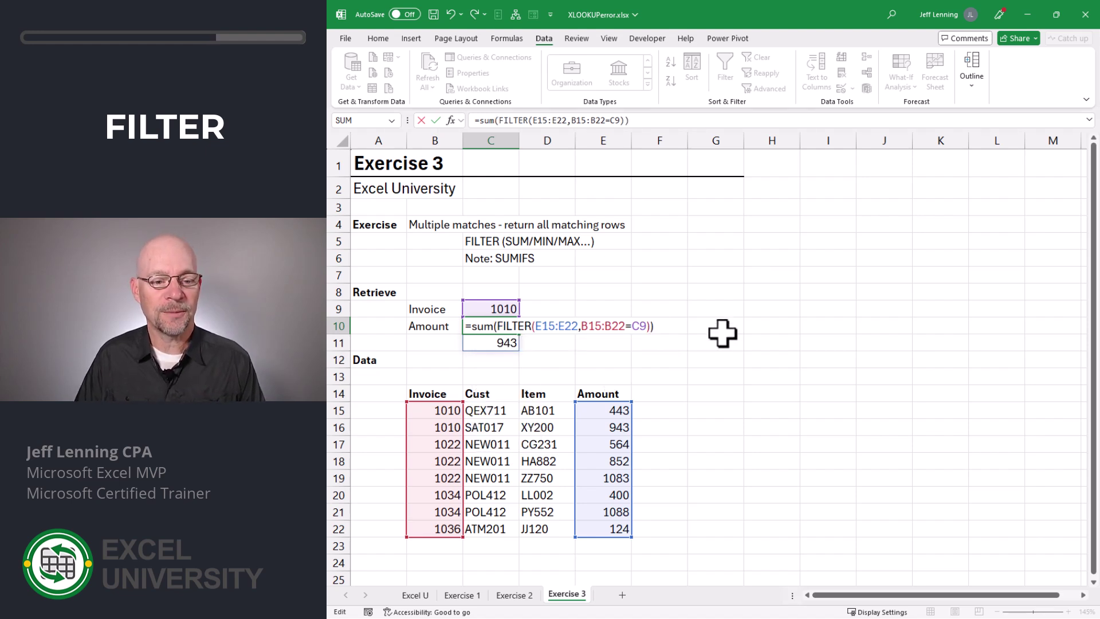
key(Return)
key(Up)
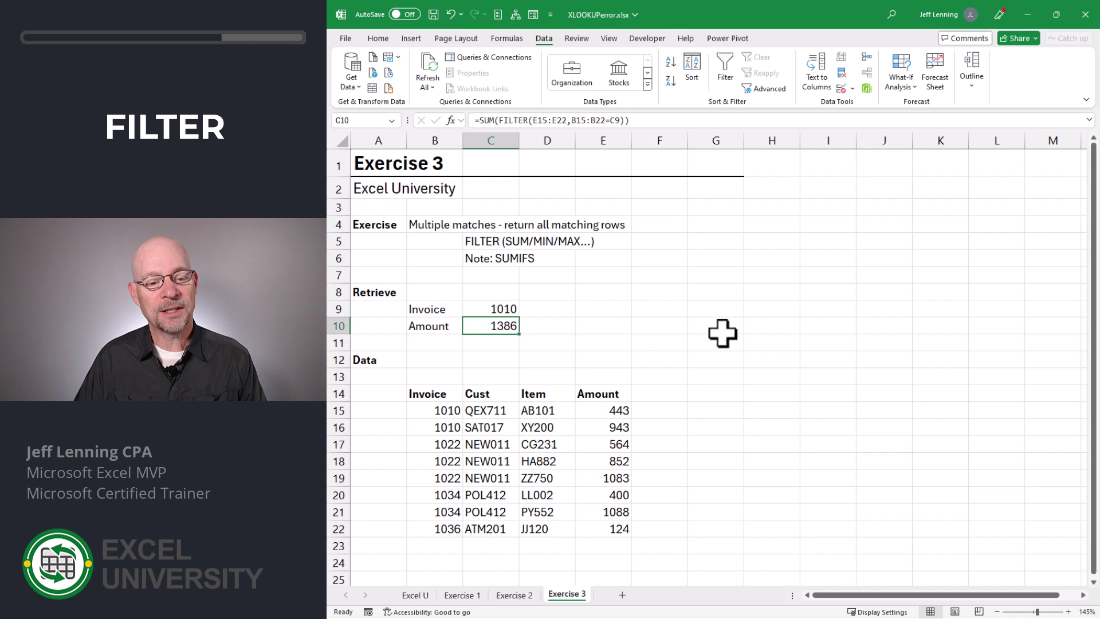
drag(616, 410, 618, 428)
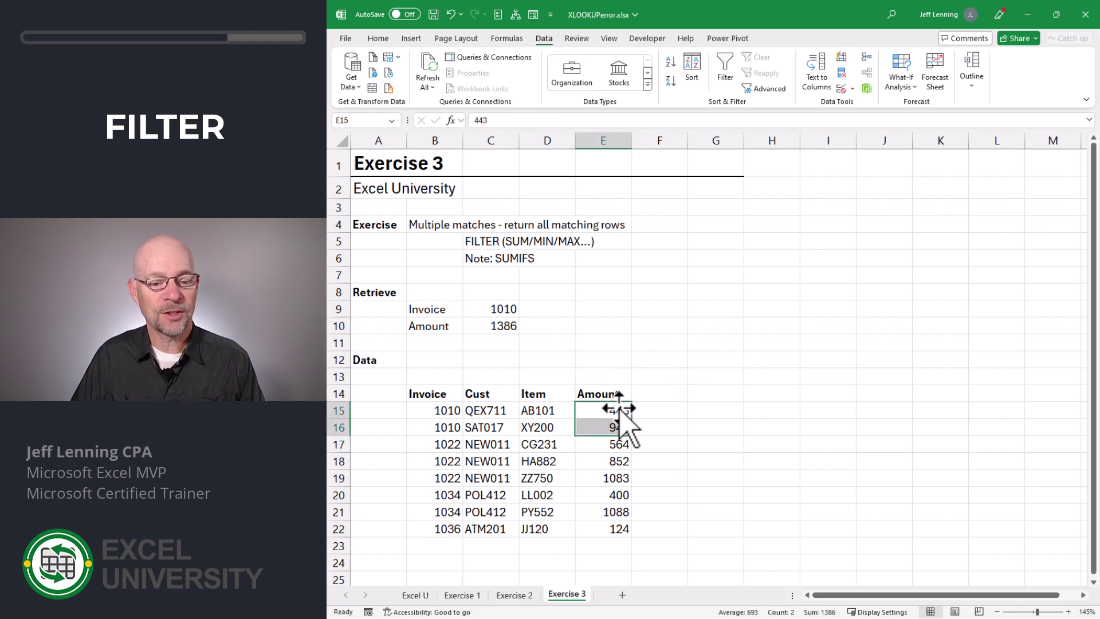
Step: Test the totals with invoices 1022 (2499) and 1034 (1488) in C9
click(514, 310)
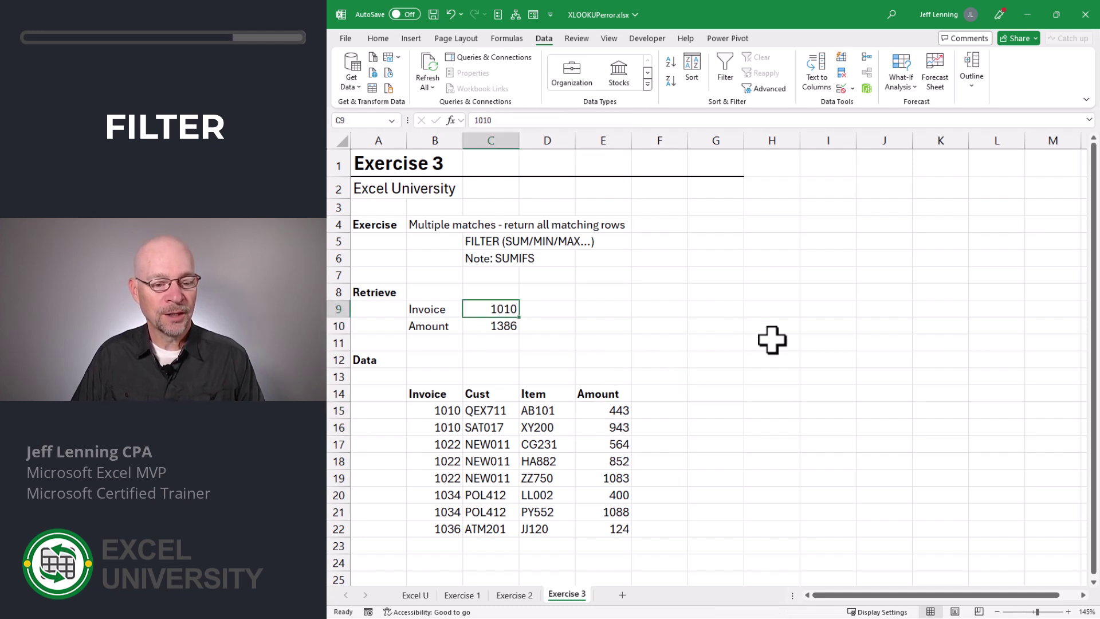
text(1022)
key(Return)
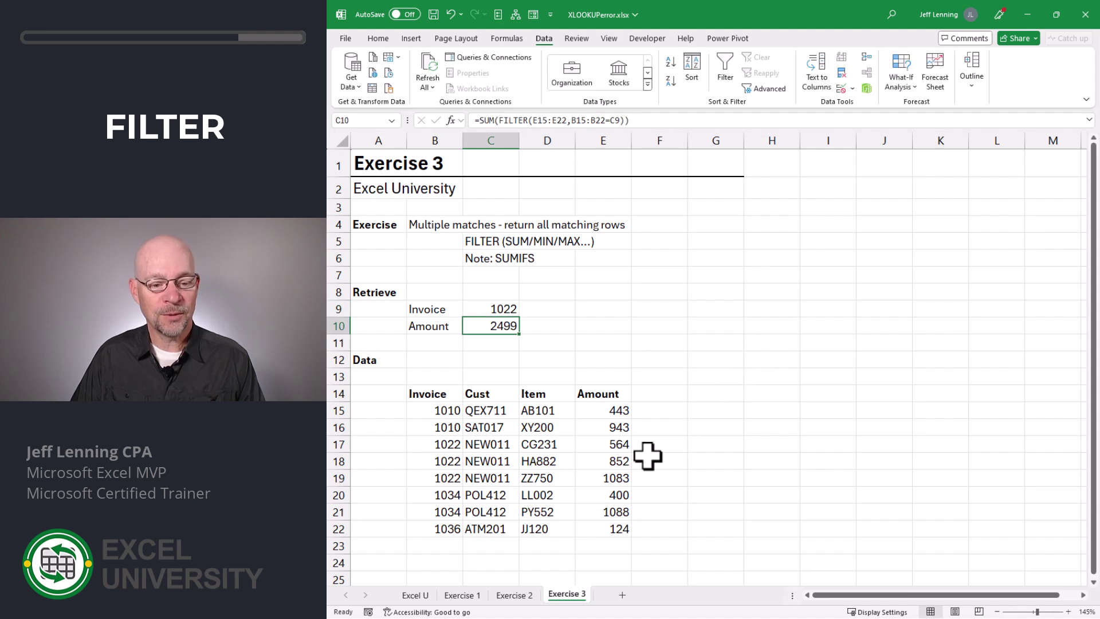
drag(612, 444, 616, 478)
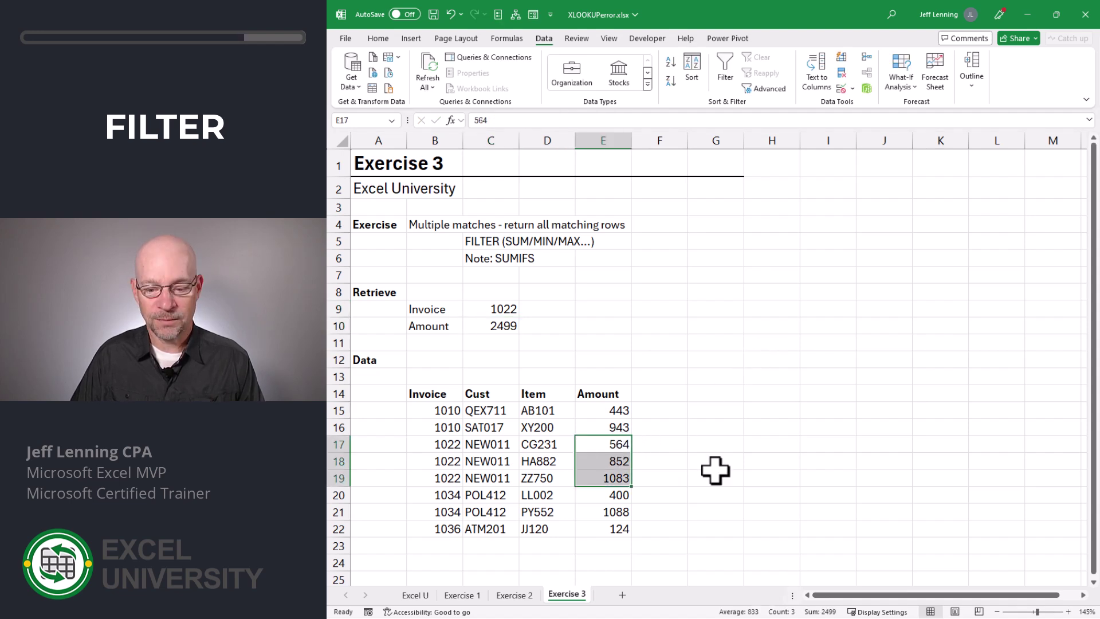
click(504, 310)
text(1034)
key(Return)
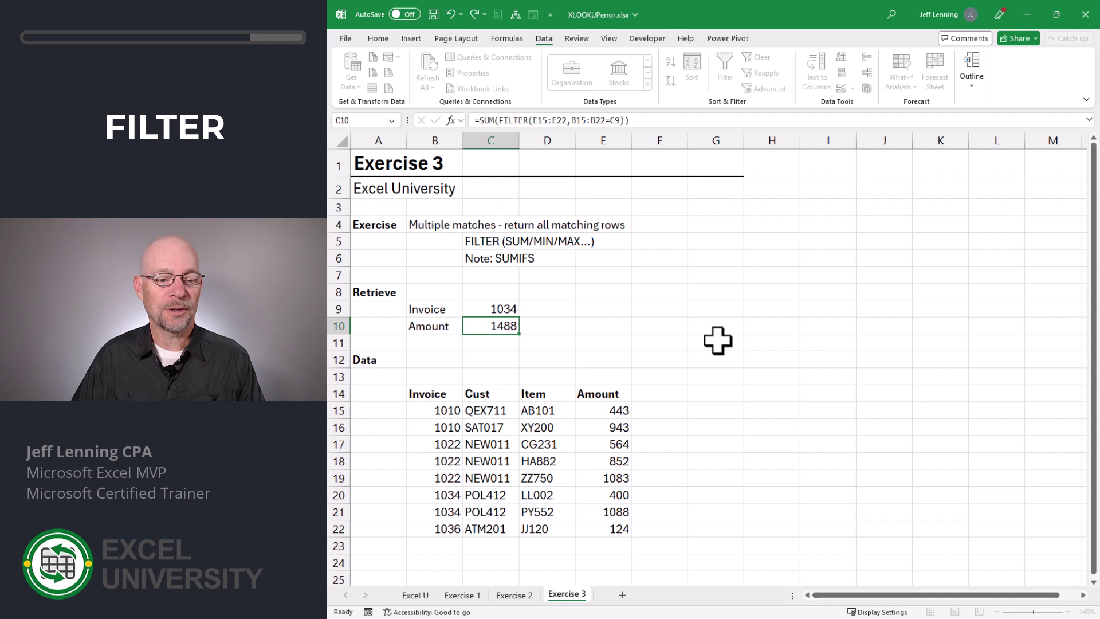
drag(613, 498, 609, 512)
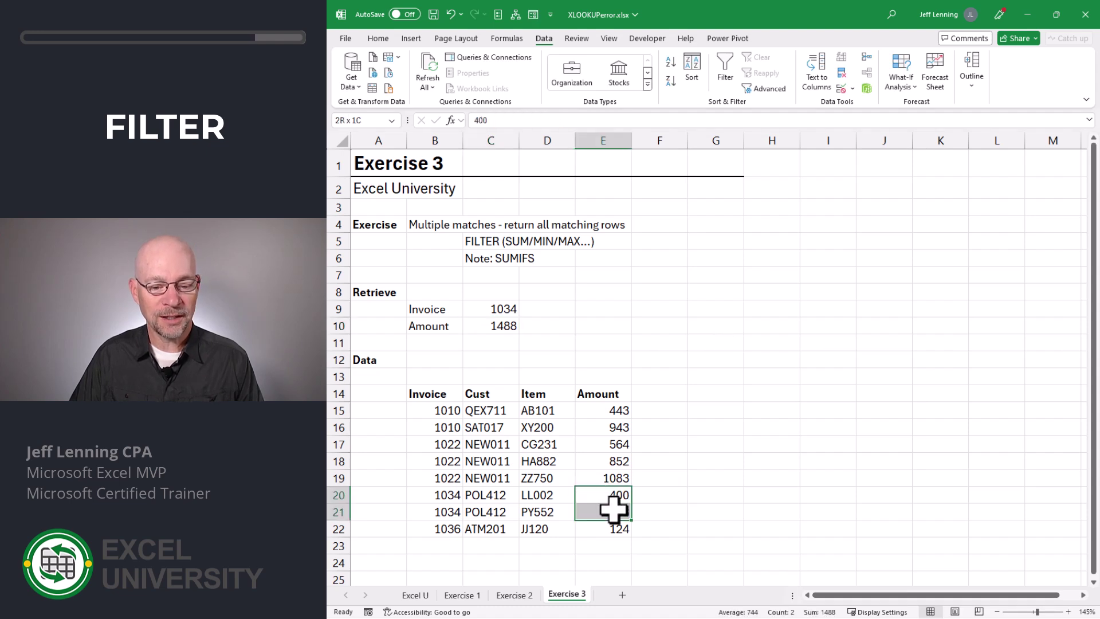
Step: Replace SUM with MAX in C10 to return the largest matching amount
double_click(484, 325)
key(shift+Right)
key(shift+Right)
key(shift+Right)
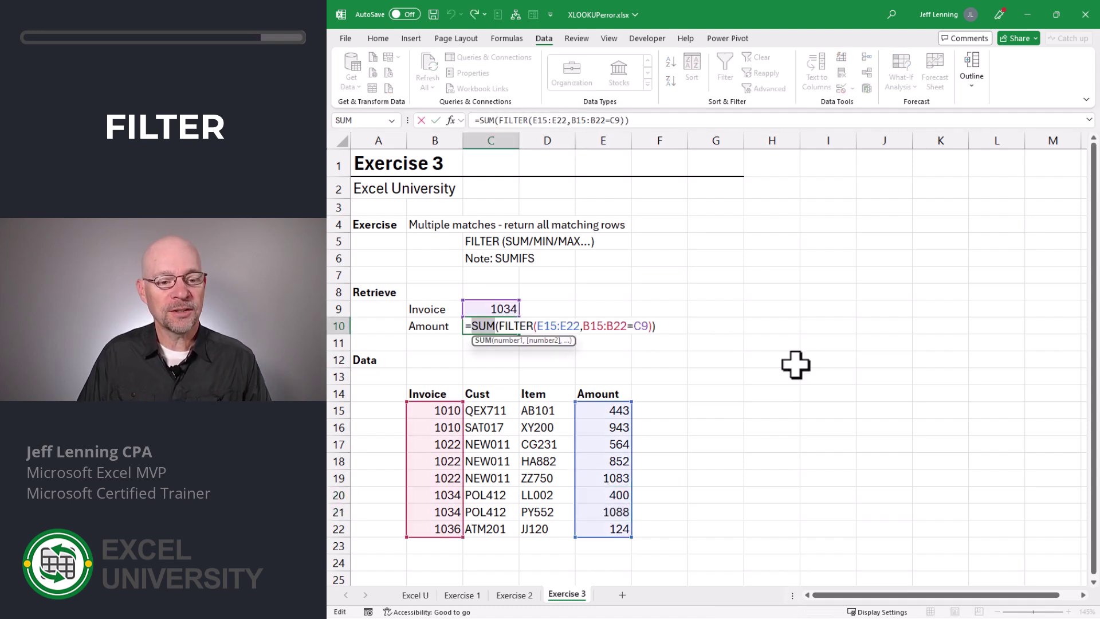
text(max)
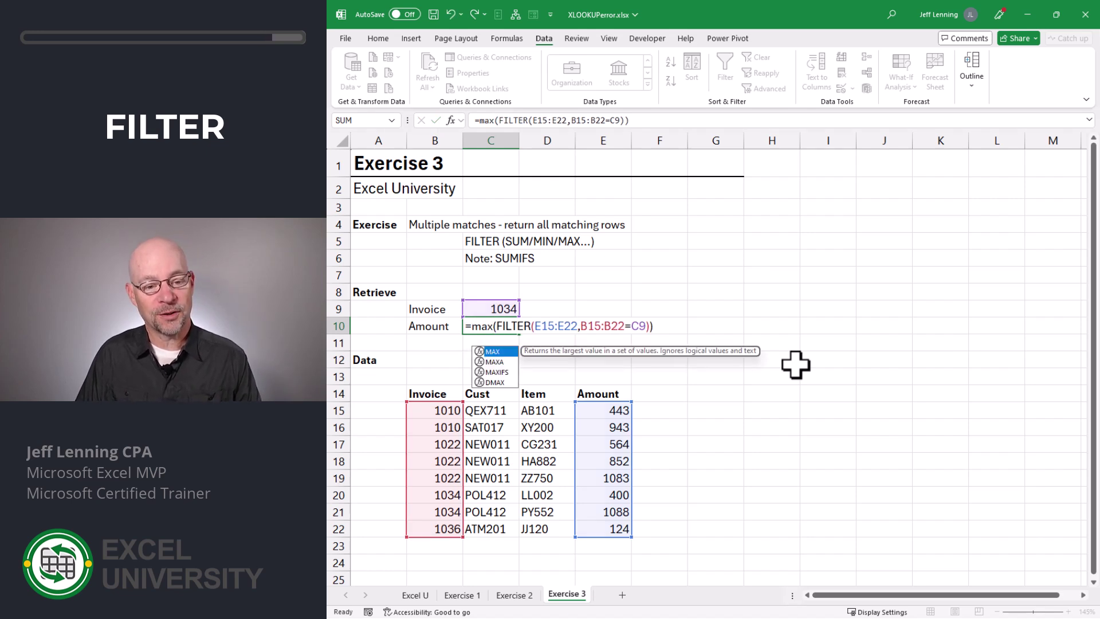
key(Return)
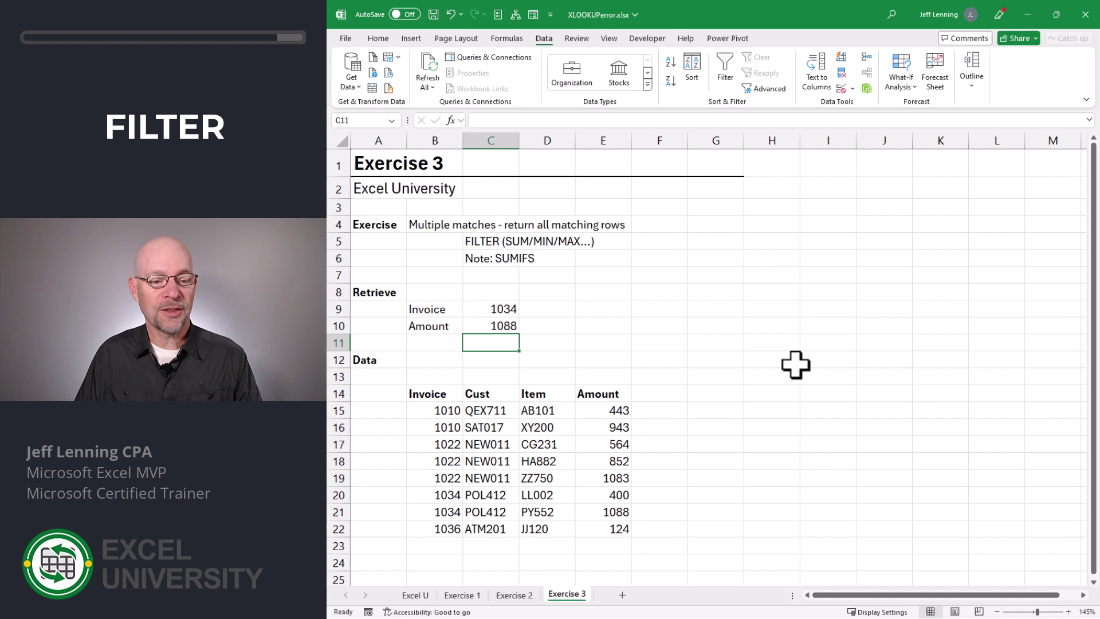
Step: Replace MAX with MIN, returning 400 as invoice 1034's smallest amount
key(Up)
key(F2)
key(Home)
key(Right)
key(shift+Right)
key(shift+Right)
key(shift+Right)
text(min)
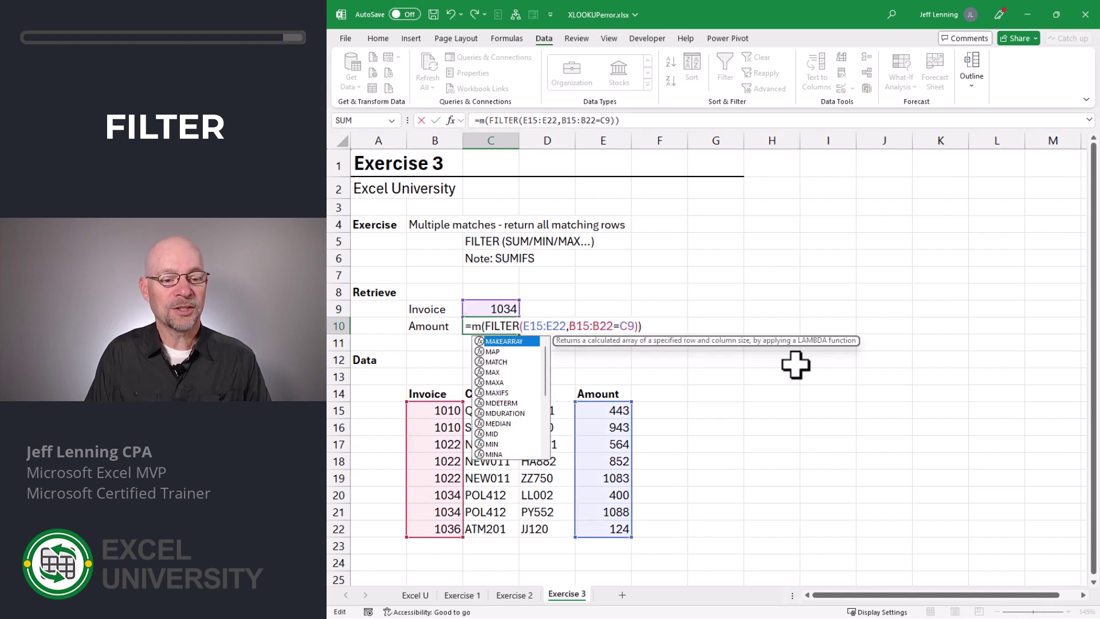
key(Return)
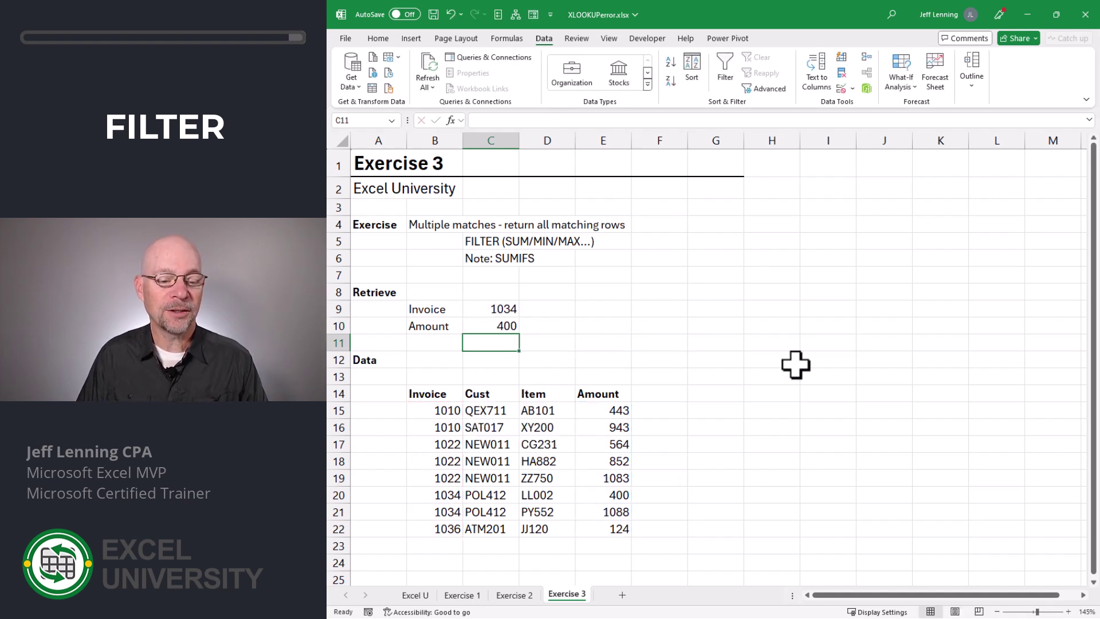